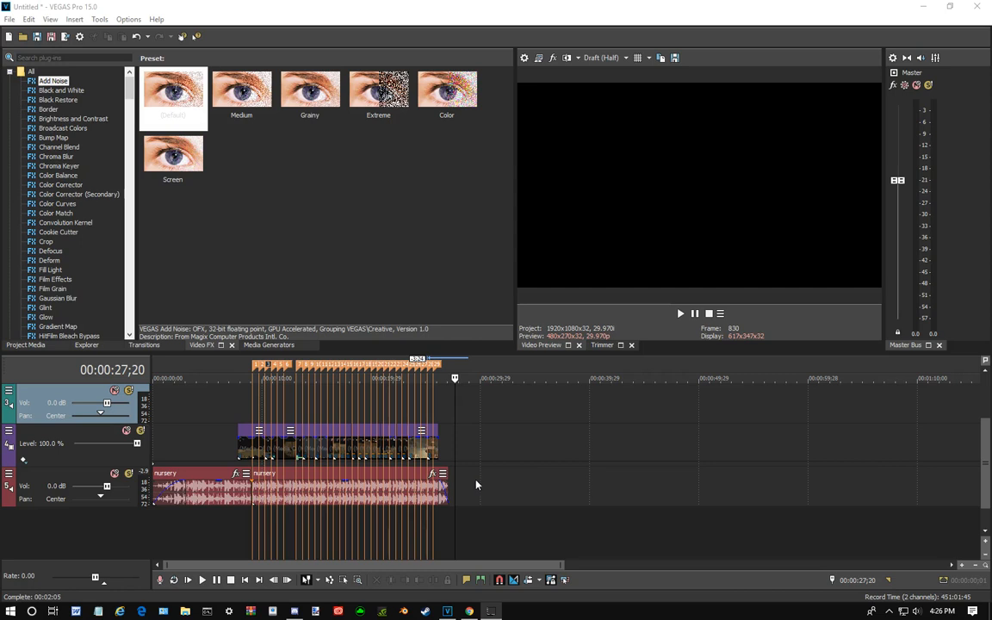
- Browse the video effects list and view the presets of Black Restore and Color Corrector (Secondary)
{"action": "scroll", "coordinate": [481, 483], "scroll_direction": "up", "scroll_amount": 1}
{"action": "scroll", "coordinate": [481, 483], "scroll_direction": "down", "scroll_amount": 1}
{"action": "left_click", "coordinate": [53, 97]}
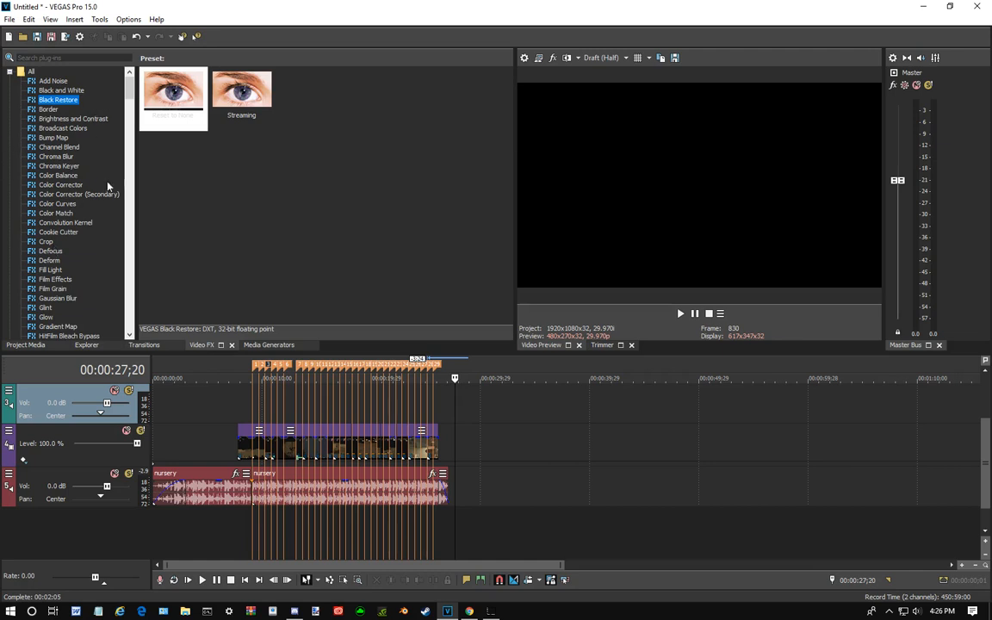
{"action": "scroll", "coordinate": [52, 258], "scroll_direction": "down", "scroll_amount": 3}
{"action": "scroll", "coordinate": [55, 209], "scroll_direction": "up", "scroll_amount": 3}
{"action": "left_click", "coordinate": [55, 233]}
{"action": "left_click", "coordinate": [74, 196]}
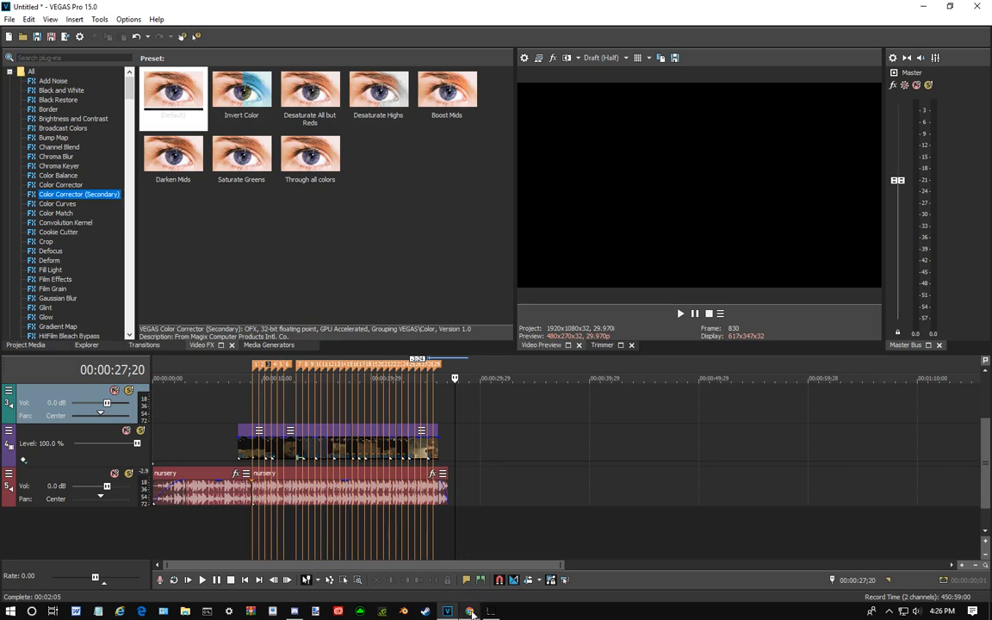
- Switch to Chrome and search Google for "sony vegas pro effects" in a new tab
{"action": "mouse_move", "coordinate": [470, 613]}
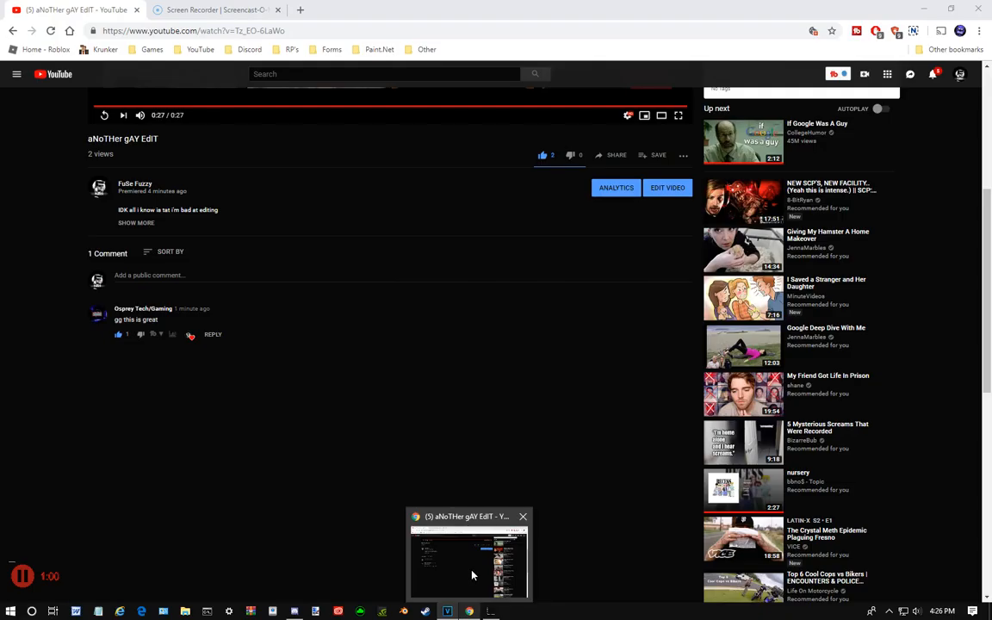
{"action": "left_click", "coordinate": [424, 517]}
{"action": "left_click", "coordinate": [300, 10]}
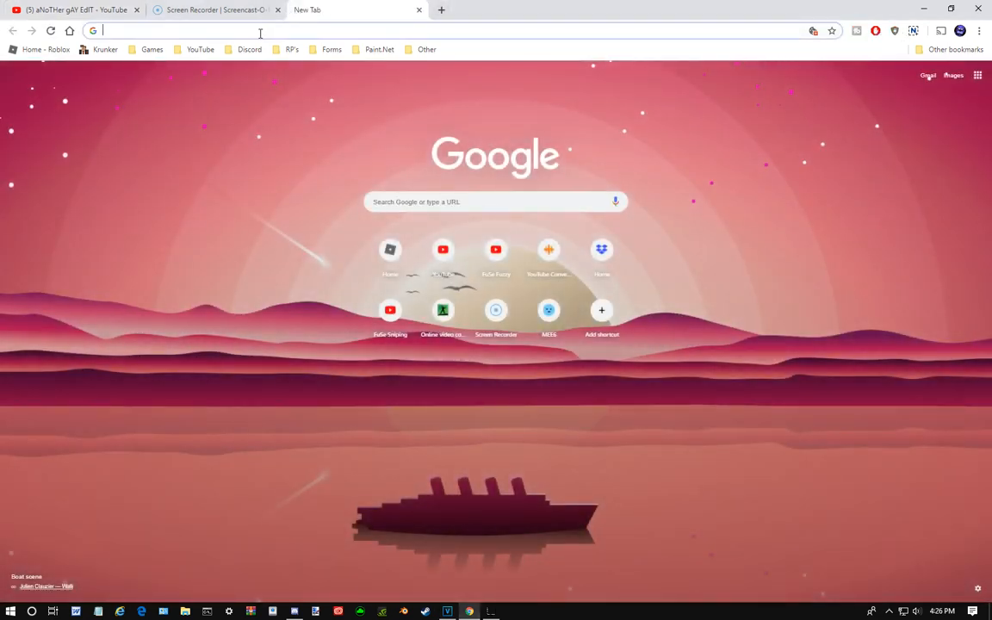
{"action": "type", "text": "sony"}
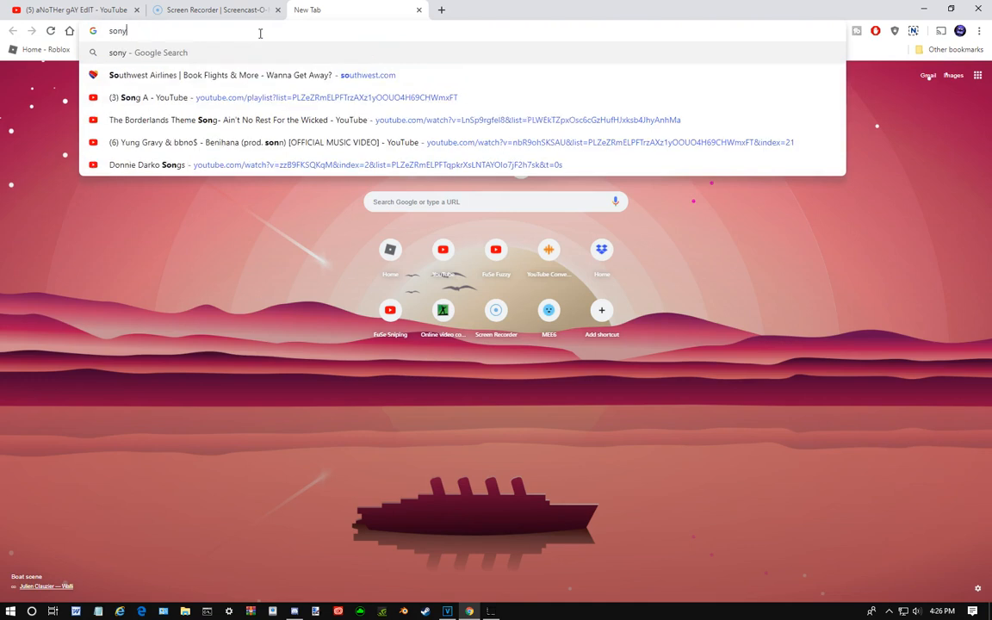
{"action": "type", "text": " vegus"}
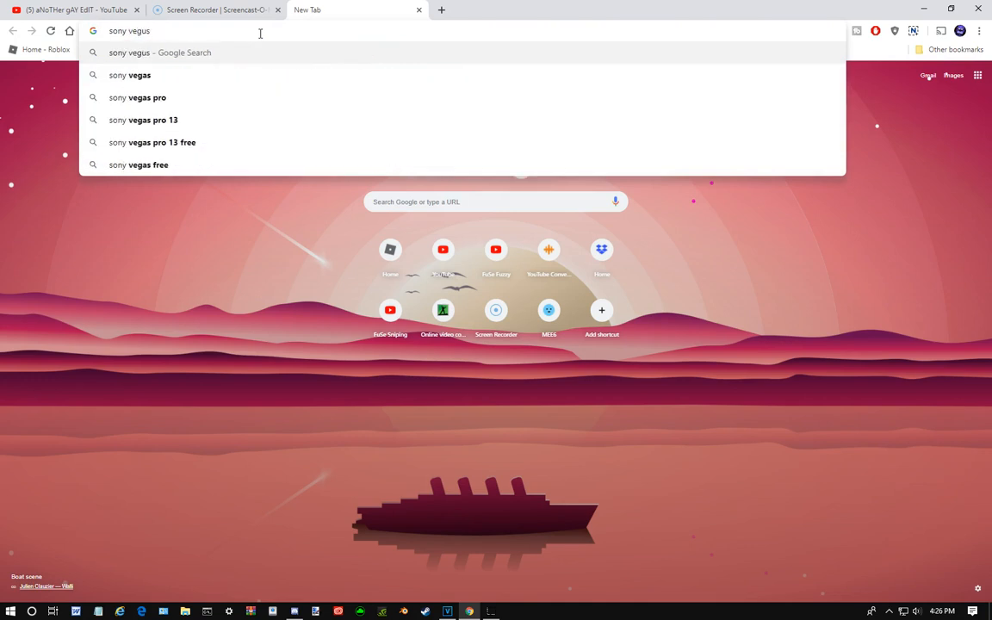
{"action": "key", "text": "Down"}
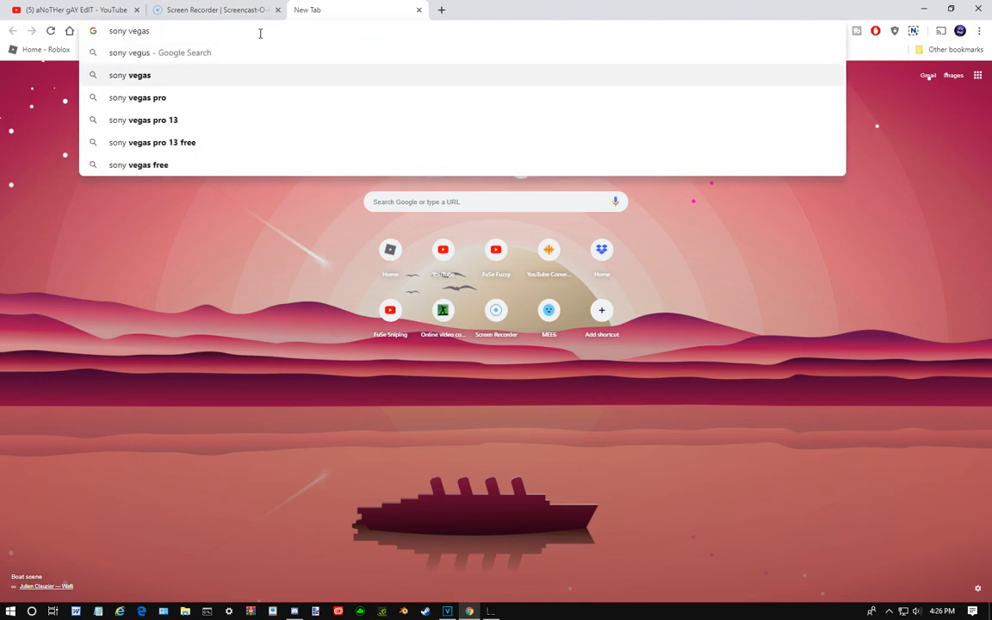
{"action": "key", "text": "Down"}
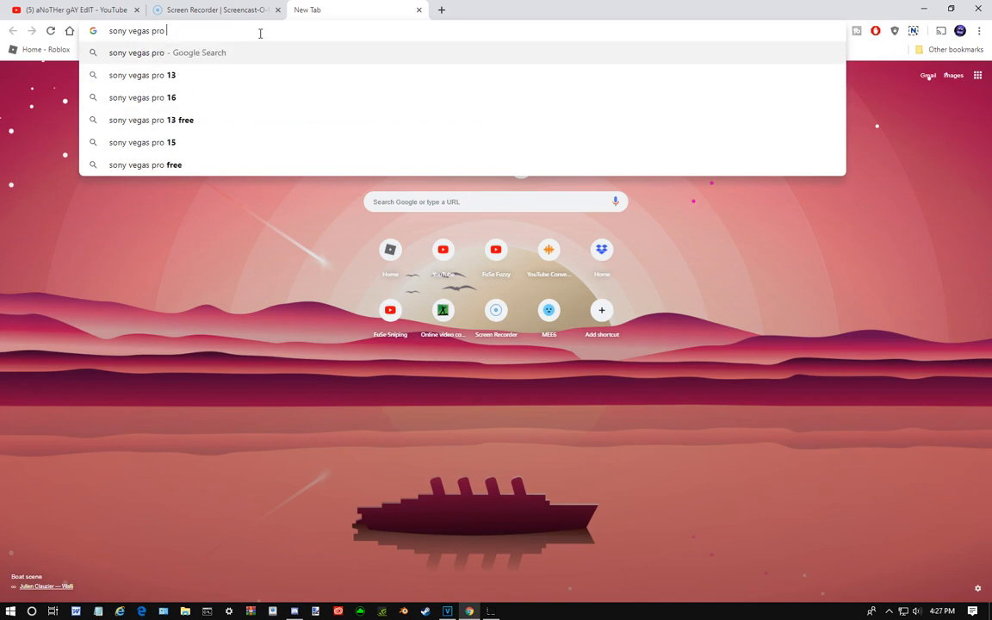
{"action": "type", "text": "e"}
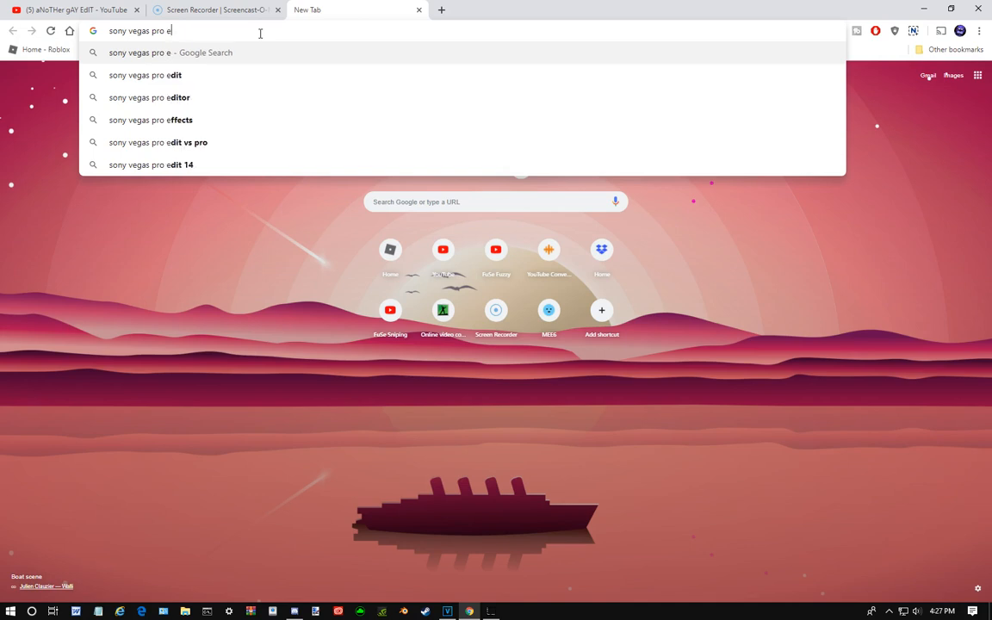
{"action": "key", "text": "Down"}
{"action": "key", "text": "Down"}
{"action": "key", "text": "Down"}
{"action": "key", "text": "Return"}
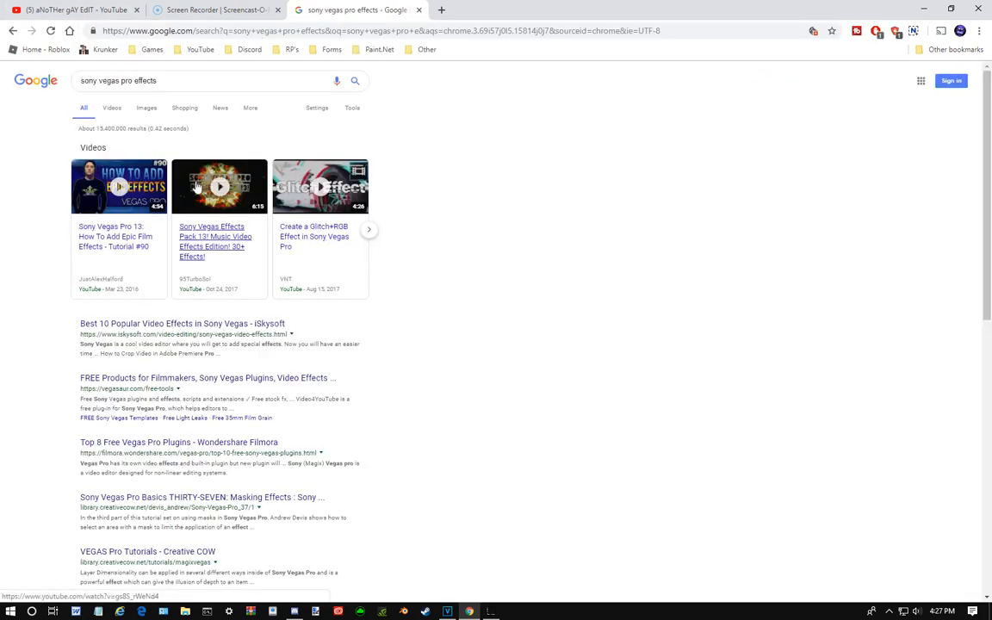
- Close the search results tab and switch back to VEGAS Pro
{"action": "left_click", "coordinate": [419, 10]}
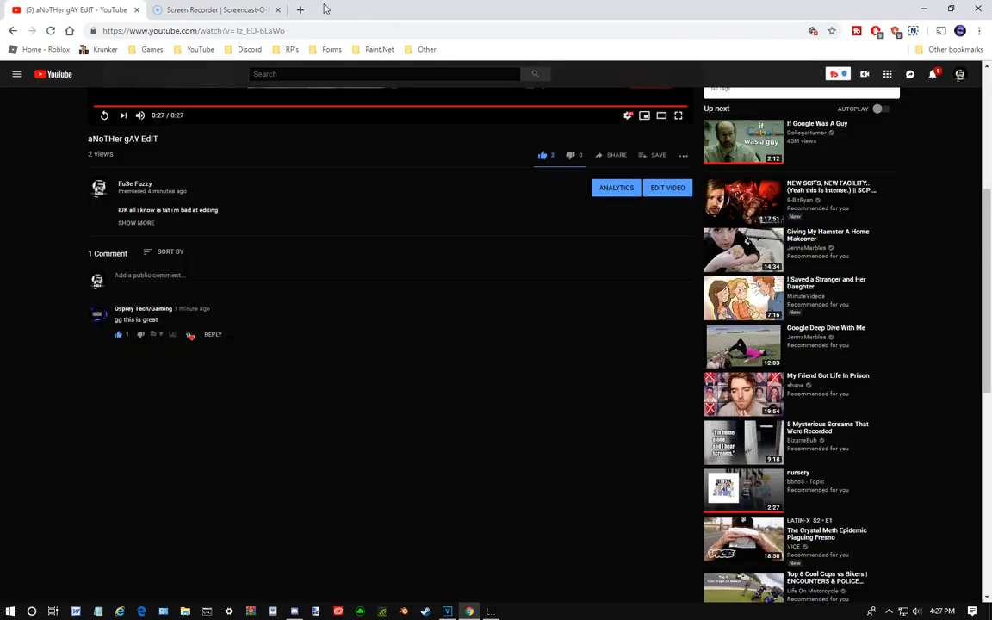
{"action": "left_click", "coordinate": [448, 612]}
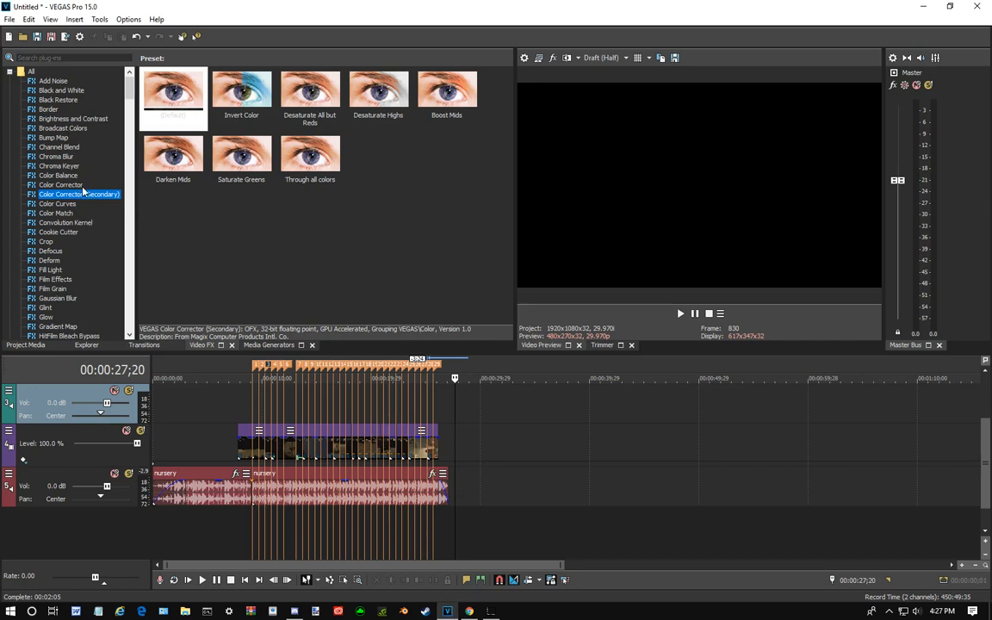
{"action": "left_click", "coordinate": [304, 239]}
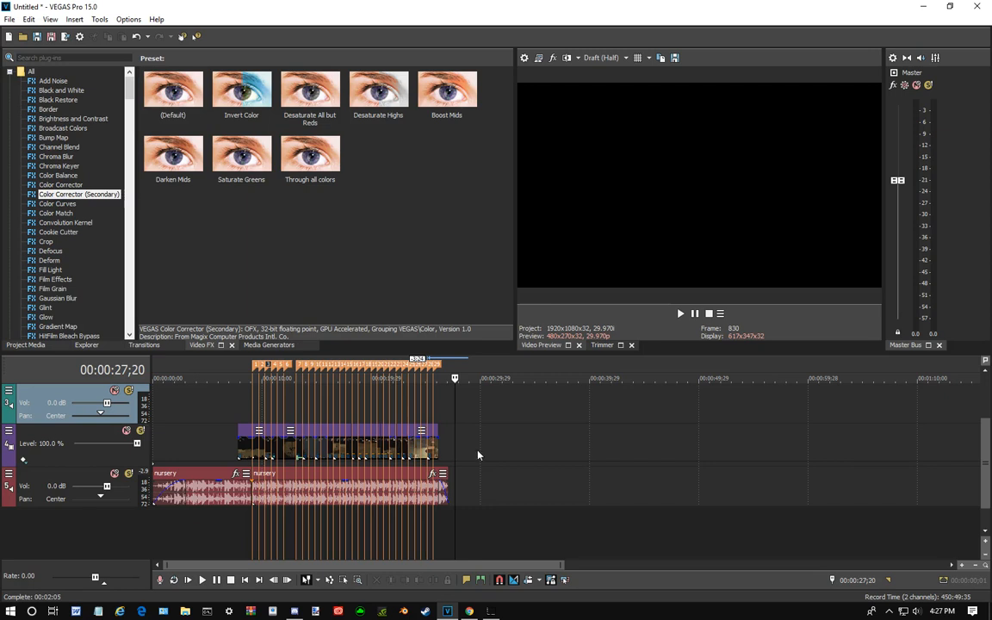
- Open the Event Pan/Crop settings of the mosin clip between markers 23 and 24
{"action": "left_click", "coordinate": [464, 427]}
{"action": "scroll", "coordinate": [480, 468], "scroll_direction": "up", "scroll_amount": 3}
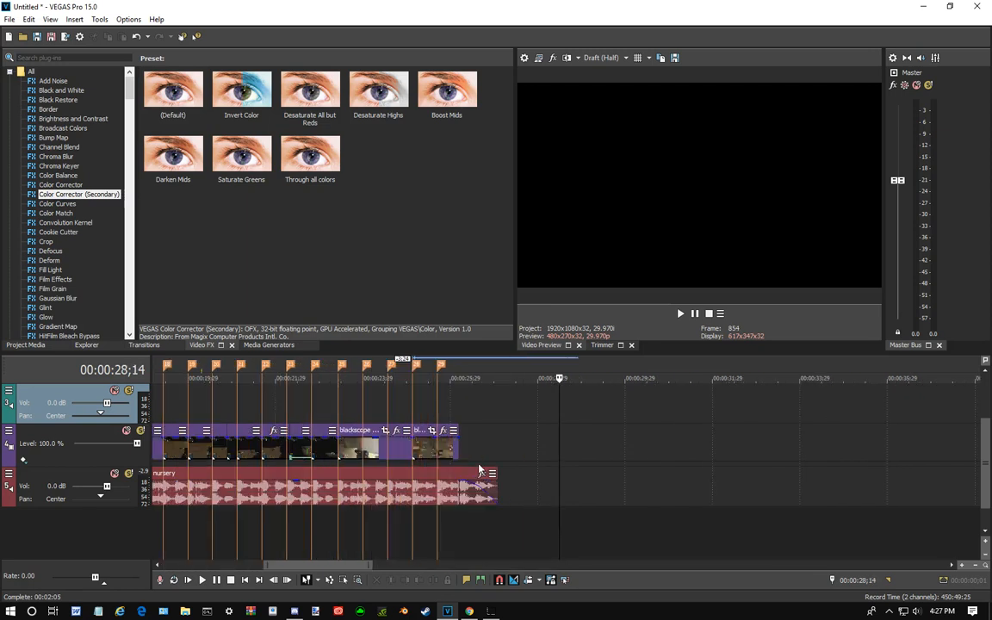
{"action": "left_click_drag", "start_coordinate": [561, 427], "coordinate": [297, 446]}
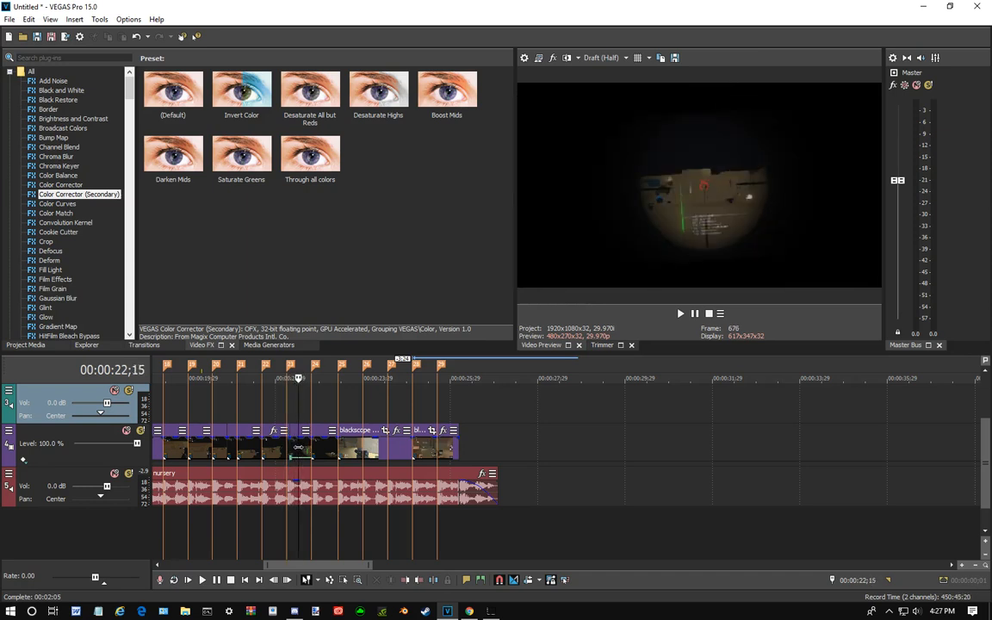
{"action": "scroll", "coordinate": [444, 475], "scroll_direction": "up", "scroll_amount": 4}
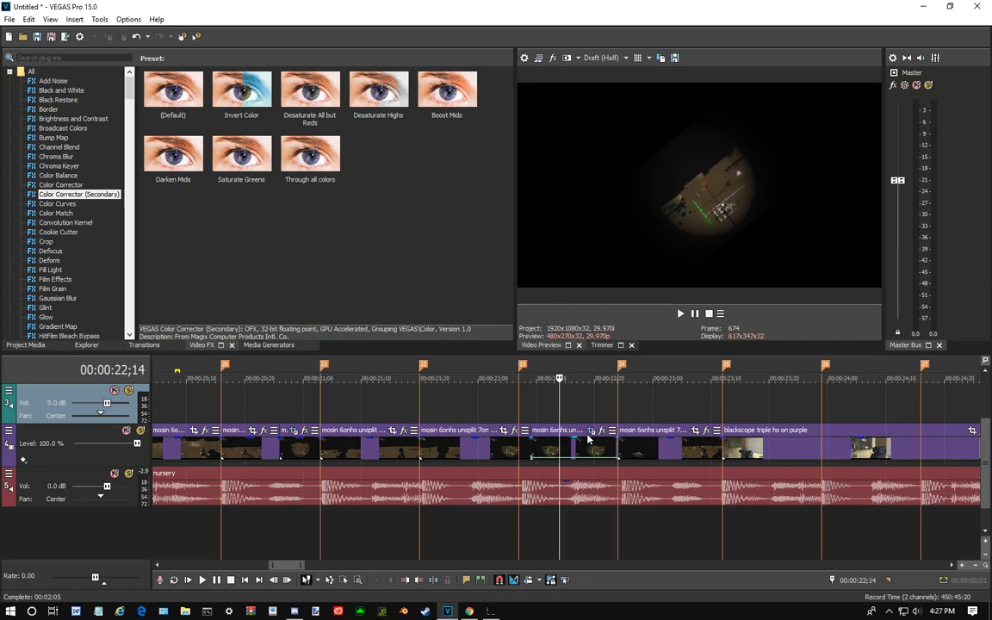
{"action": "scroll", "coordinate": [565, 473], "scroll_direction": "up", "scroll_amount": 2}
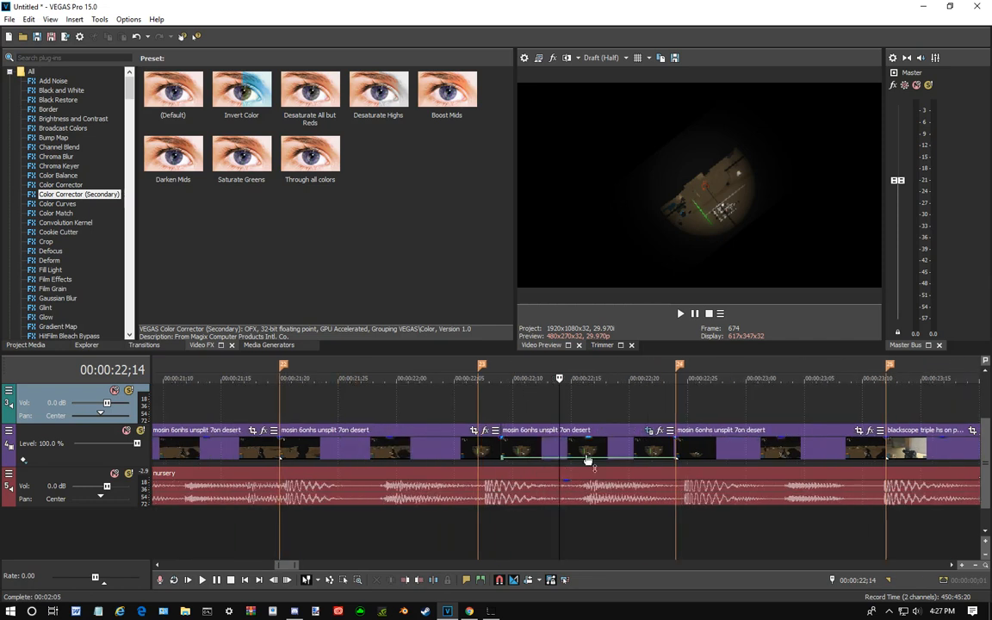
{"action": "left_click", "coordinate": [648, 432]}
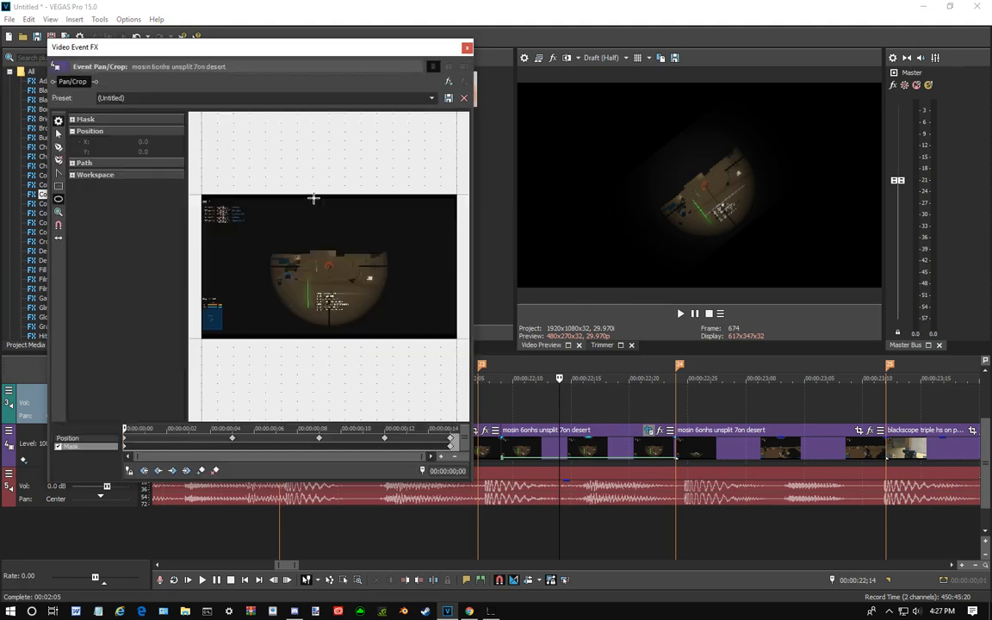
- Show the clip's Position keyframes and scrub through them to the end to examine the rotation and frame size
{"action": "scroll", "coordinate": [237, 355], "scroll_direction": "down", "scroll_amount": 2}
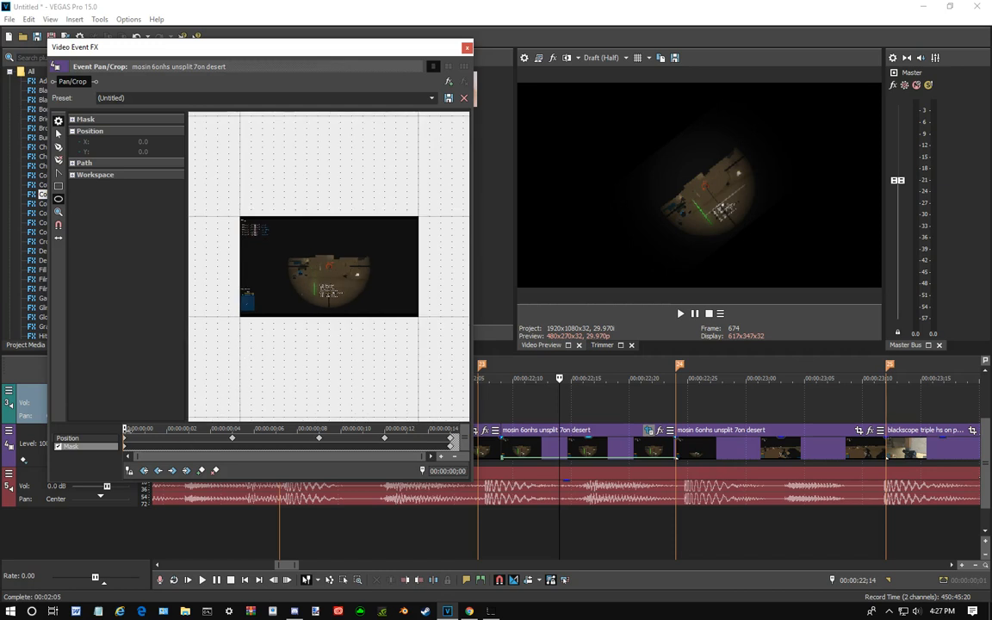
{"action": "left_click", "coordinate": [78, 440]}
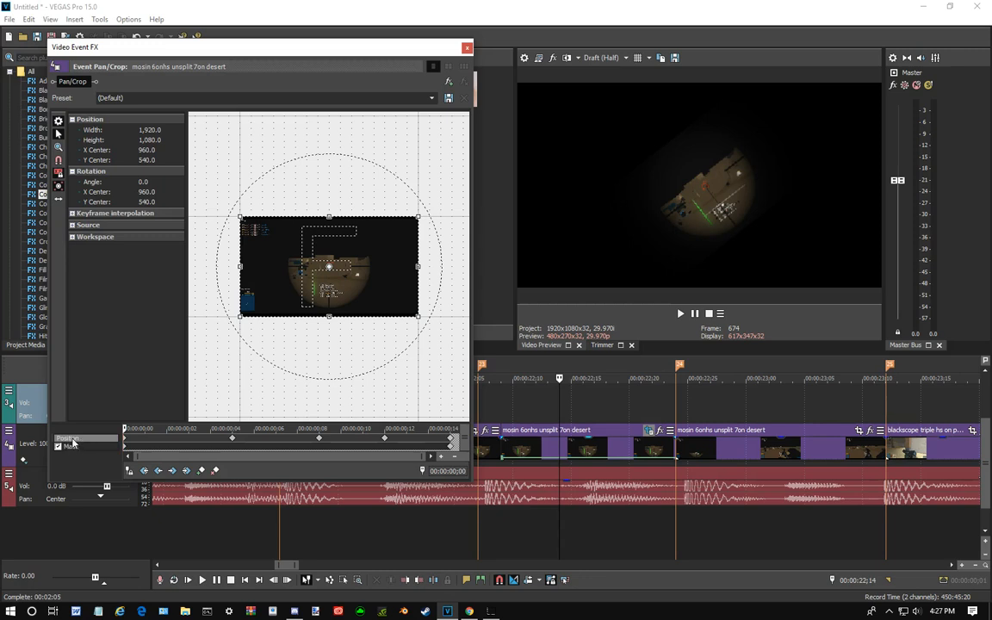
{"action": "left_click_drag", "start_coordinate": [123, 428], "coordinate": [183, 428]}
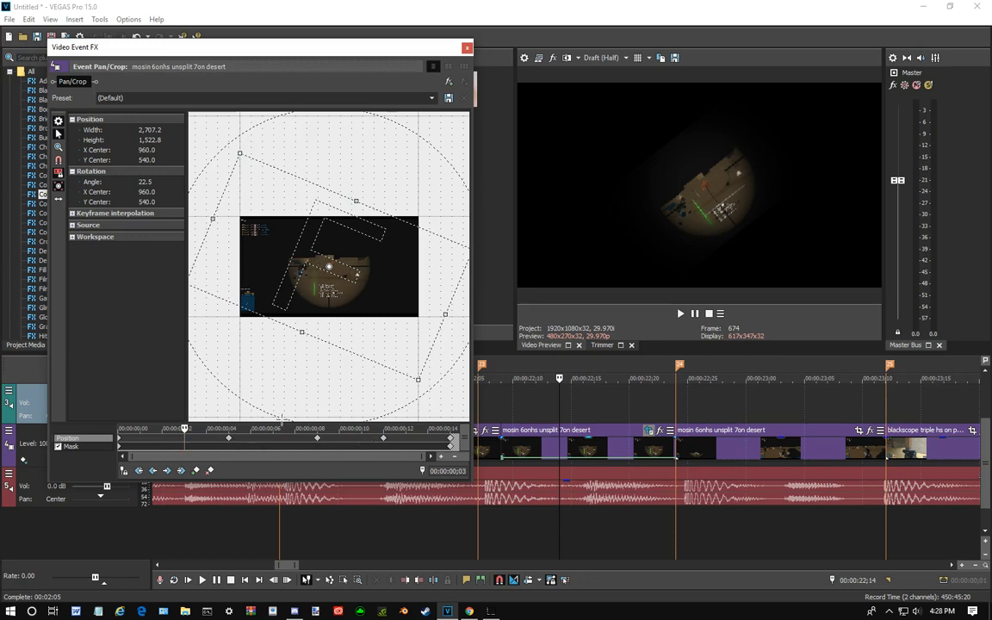
{"action": "left_click", "coordinate": [223, 428]}
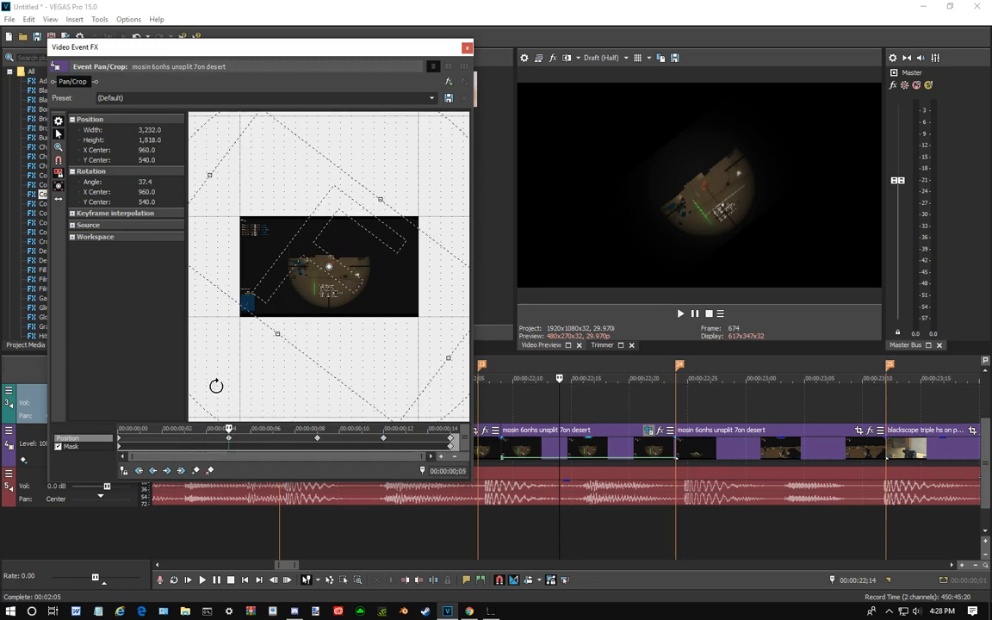
{"action": "scroll", "coordinate": [269, 314], "scroll_direction": "down", "scroll_amount": 2}
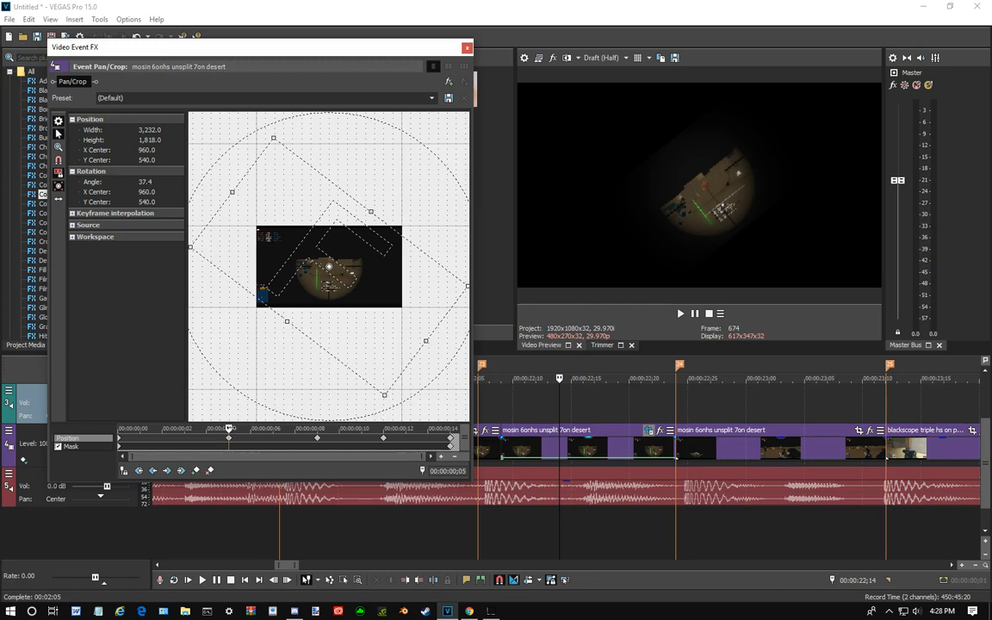
{"action": "left_click_drag", "start_coordinate": [329, 429], "coordinate": [451, 433]}
- View the available Pan/Crop aspect ratio presets, keep the current one, and close the clip's Pan/Crop settings
{"action": "left_click", "coordinate": [431, 99]}
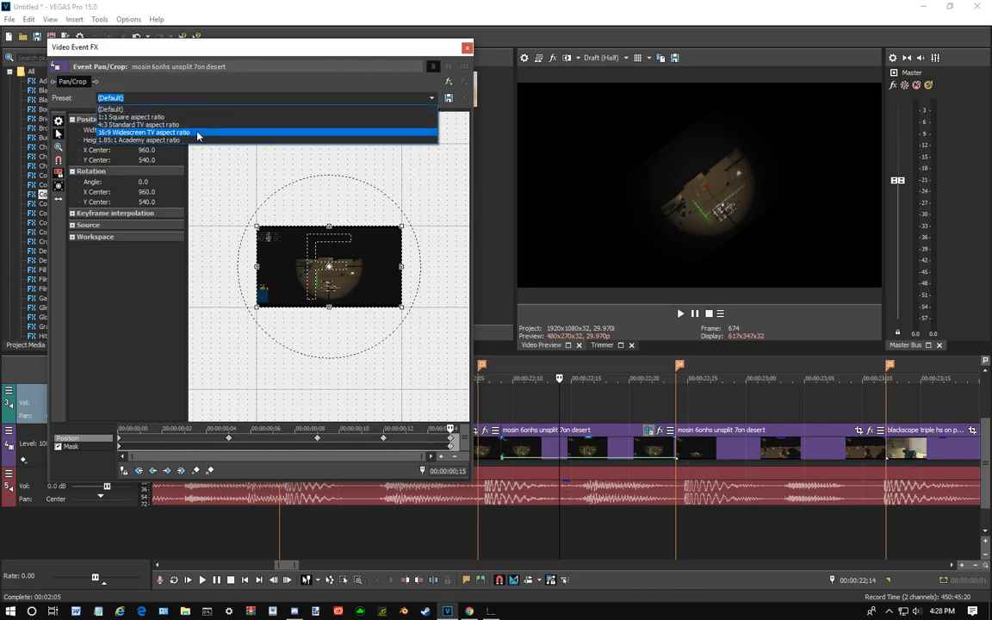
{"action": "left_click", "coordinate": [356, 441]}
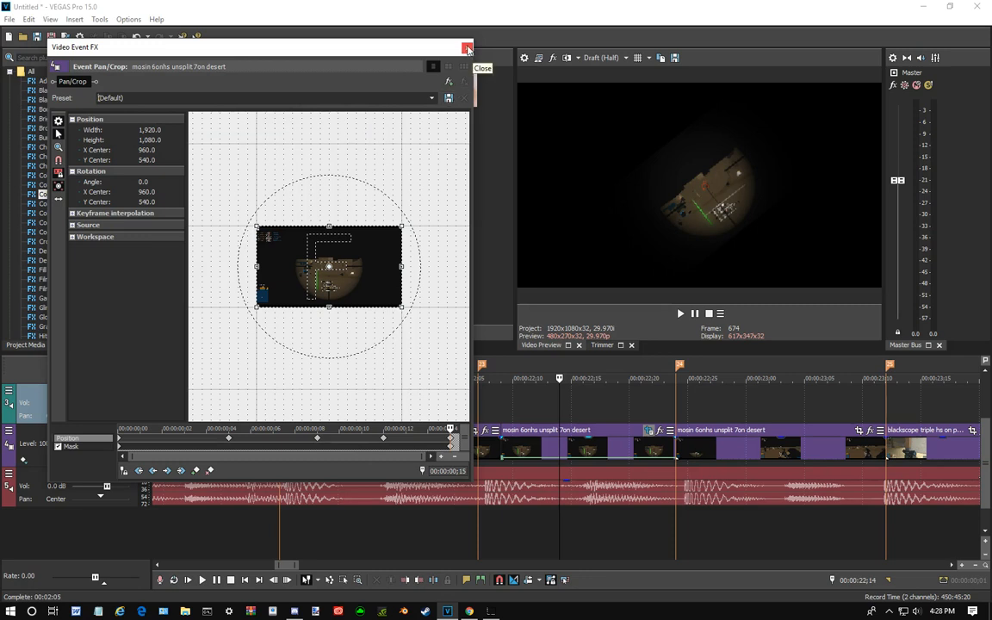
{"action": "left_click", "coordinate": [431, 97]}
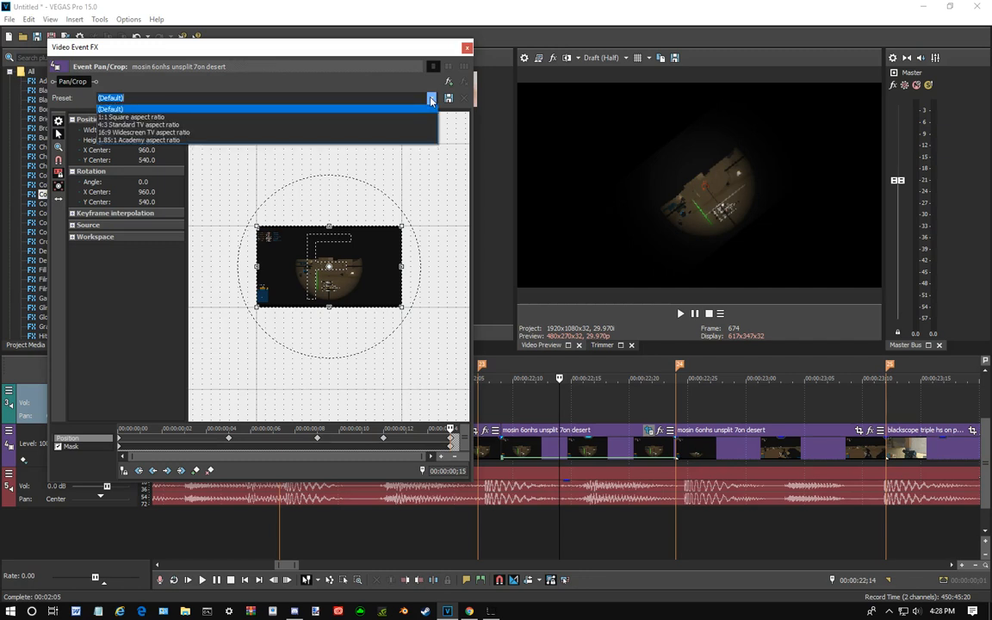
{"action": "left_click", "coordinate": [432, 99]}
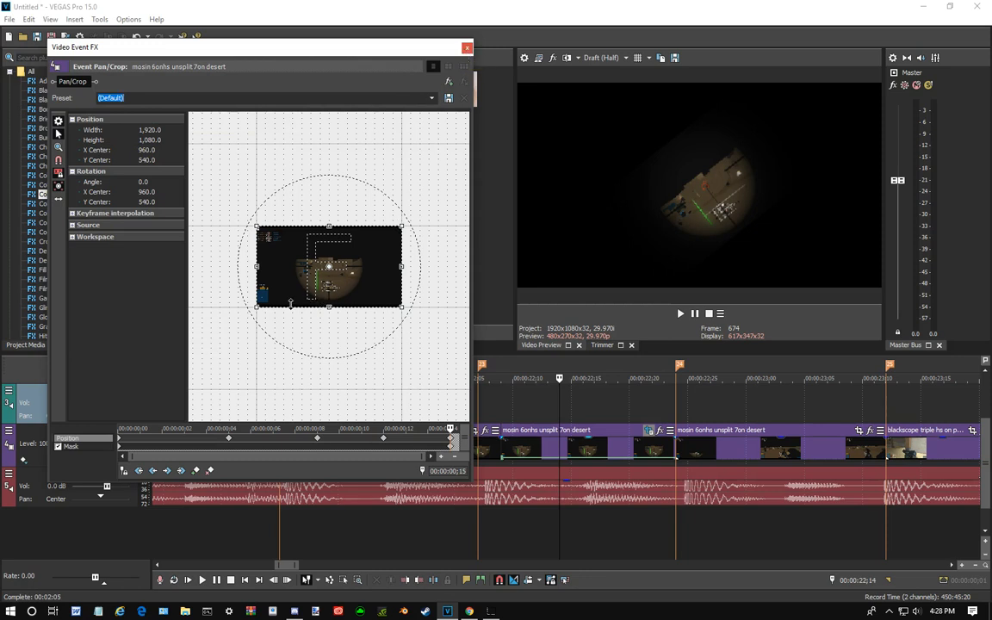
{"action": "left_click", "coordinate": [466, 47]}
- Examine the start of the first video clip and the nursery music beneath it by previewing several frames on the timeline
{"action": "scroll", "coordinate": [468, 429], "scroll_direction": "down", "scroll_amount": 3}
{"action": "scroll", "coordinate": [468, 429], "scroll_direction": "down", "scroll_amount": 4}
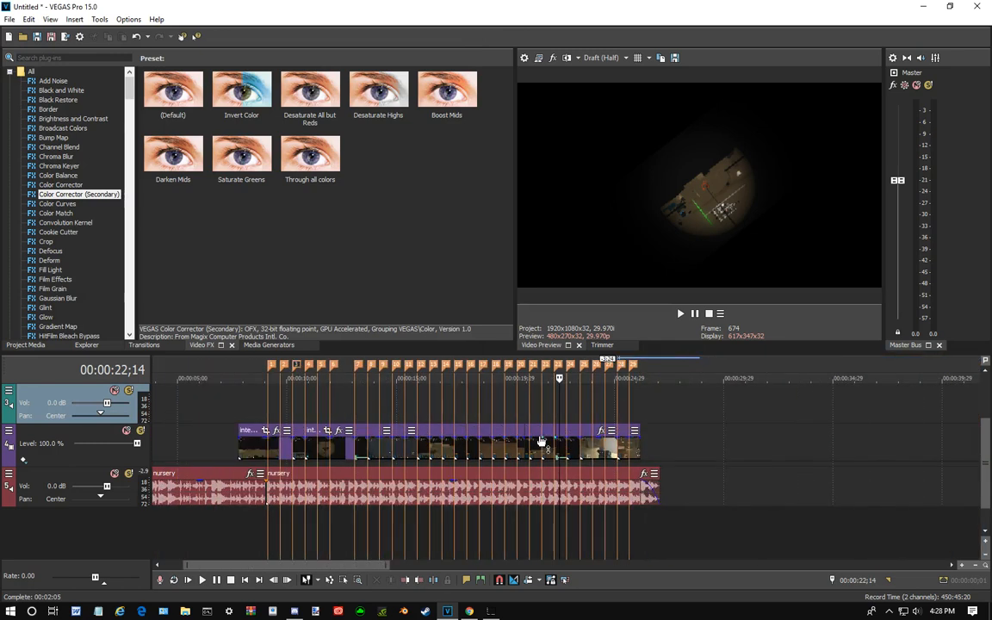
{"action": "left_click", "coordinate": [252, 412]}
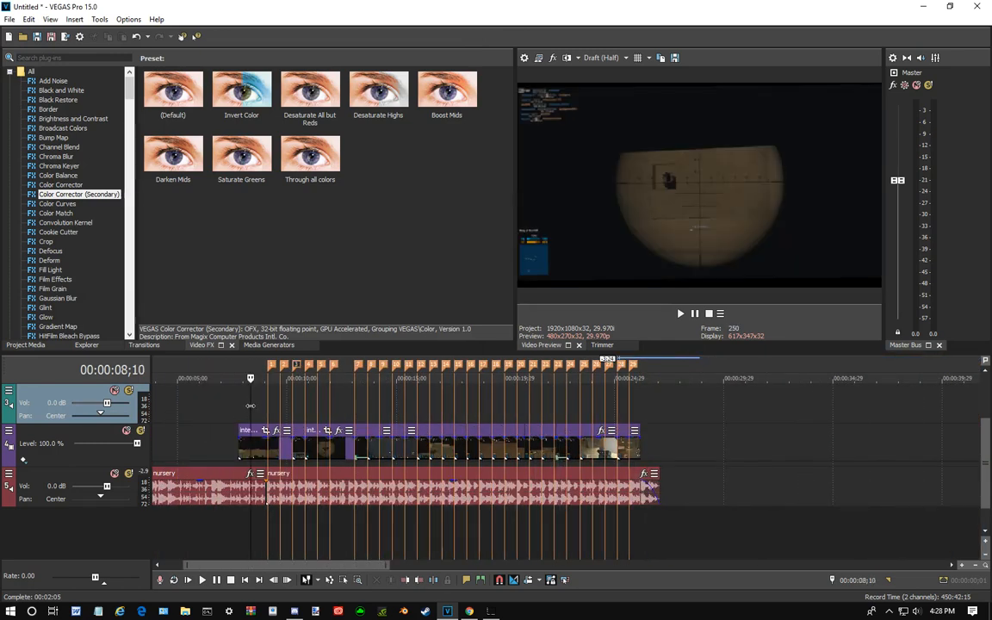
{"action": "left_click", "coordinate": [208, 498]}
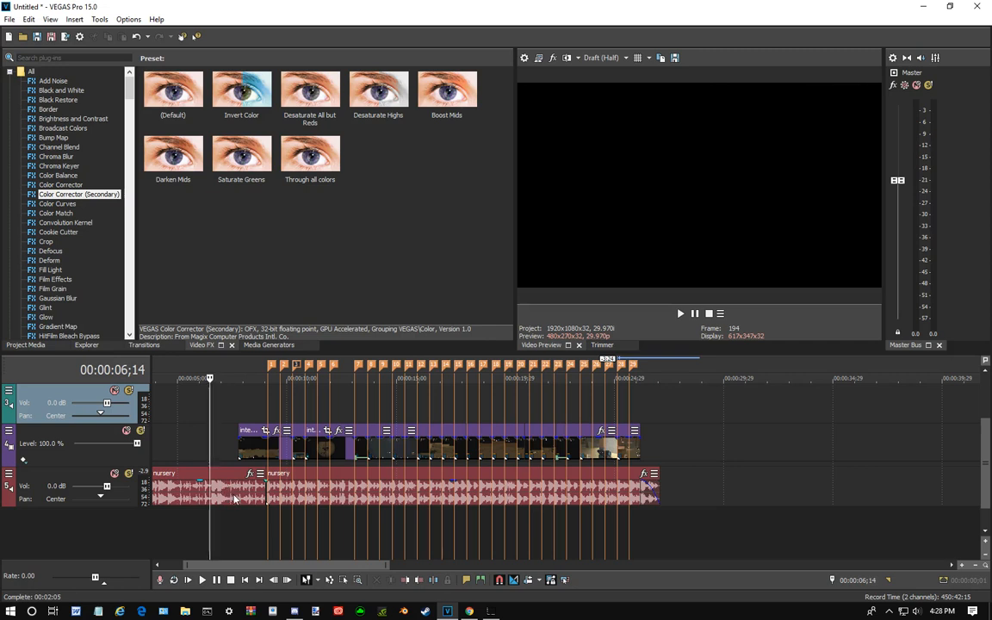
{"action": "left_click", "coordinate": [252, 402]}
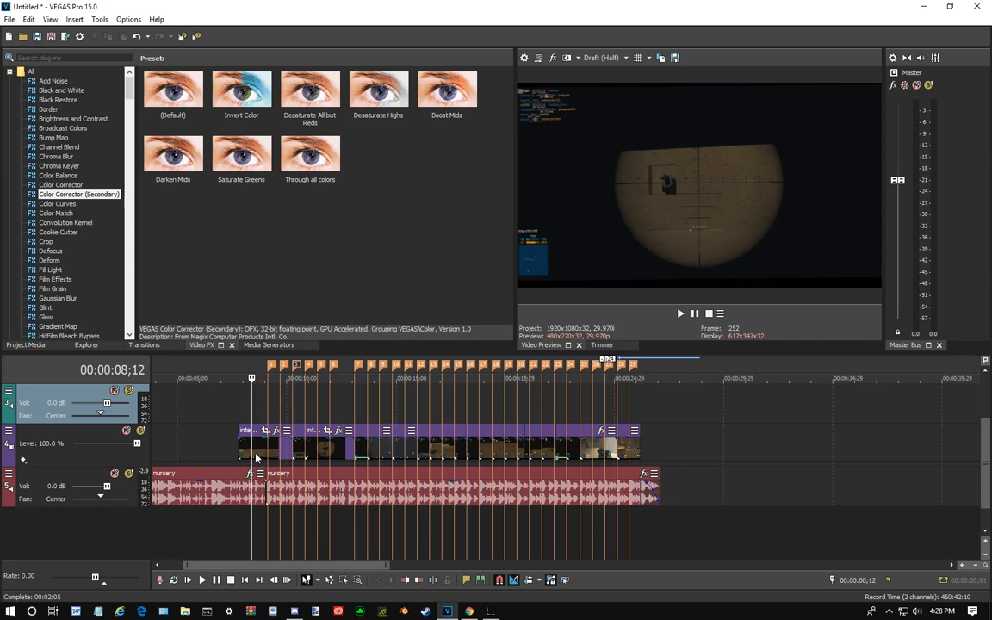
{"action": "left_click", "coordinate": [254, 443]}
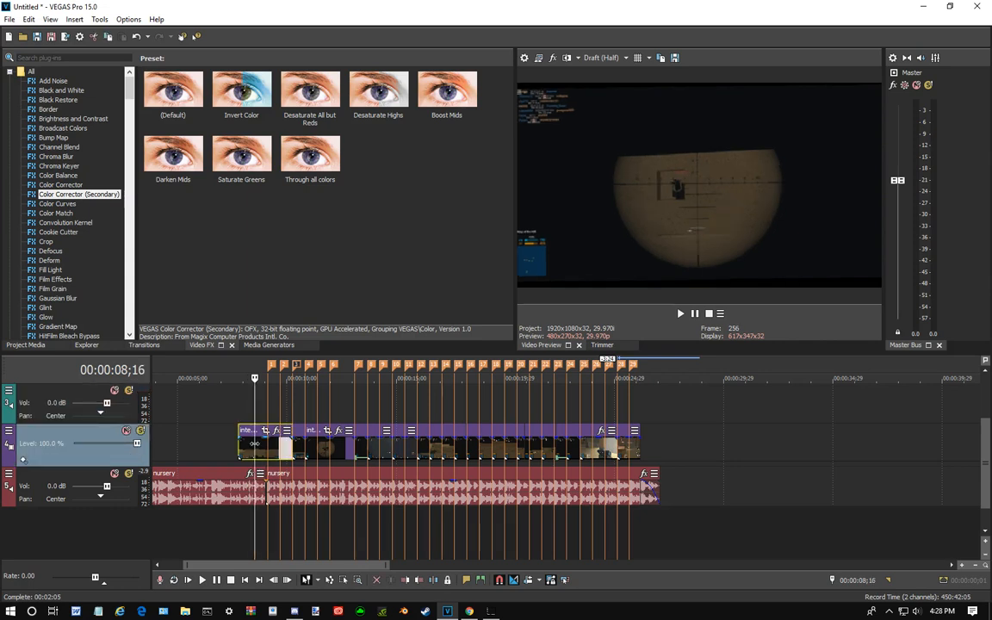
{"action": "left_click", "coordinate": [241, 497]}
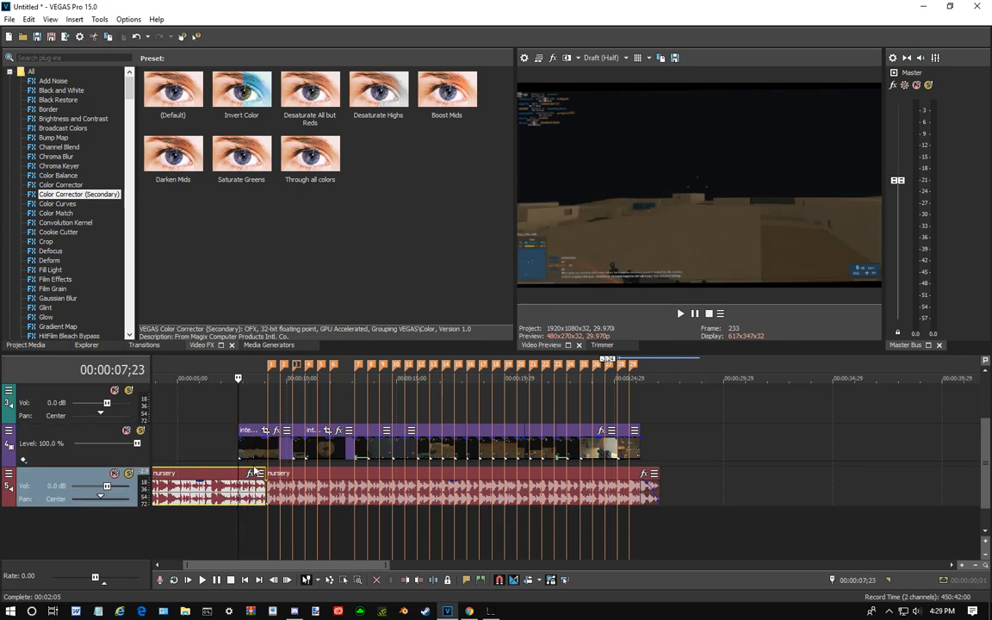
{"action": "left_click", "coordinate": [254, 454]}
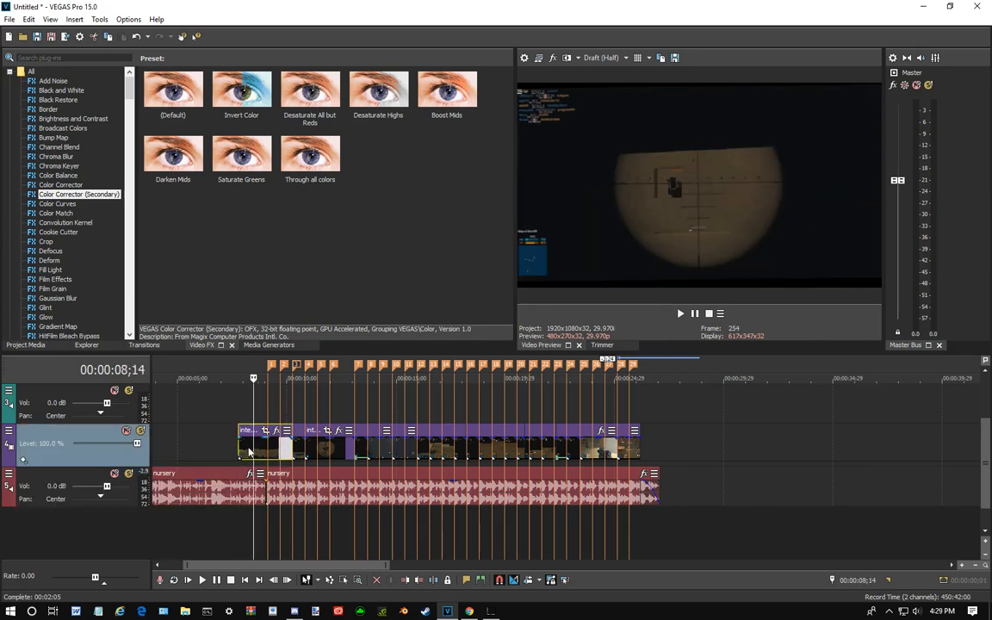
{"action": "scroll", "coordinate": [228, 392], "scroll_direction": "down", "scroll_amount": 3}
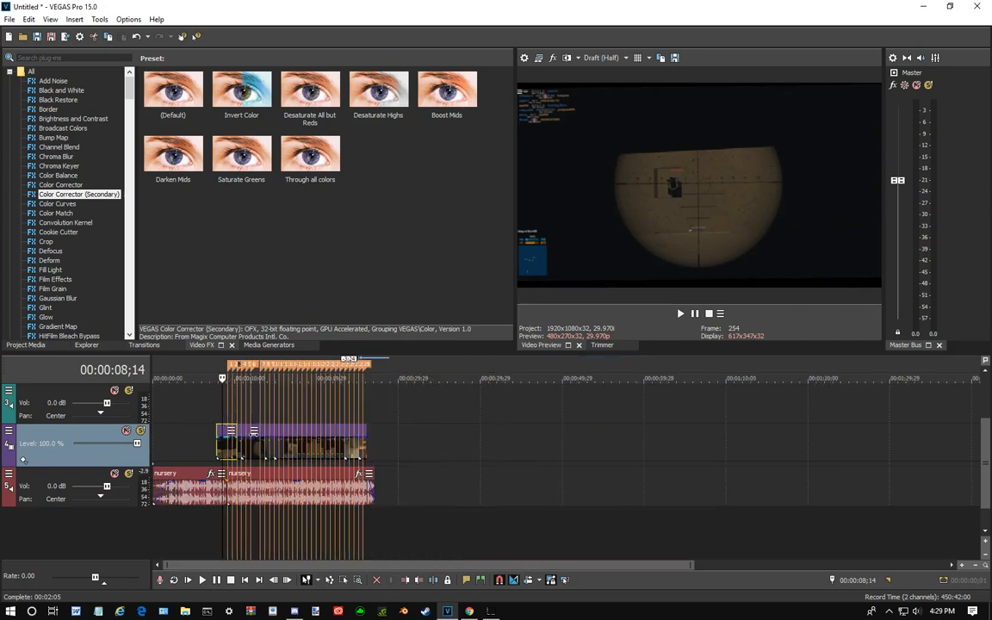
- Preview the intro title, moving along the timeline to the start of the first video clip at 00:00:07;23
{"action": "scroll", "coordinate": [215, 431], "scroll_direction": "up", "scroll_amount": 2}
{"action": "left_click", "coordinate": [218, 430]}
{"action": "scroll", "coordinate": [219, 430], "scroll_direction": "down", "scroll_amount": 3}
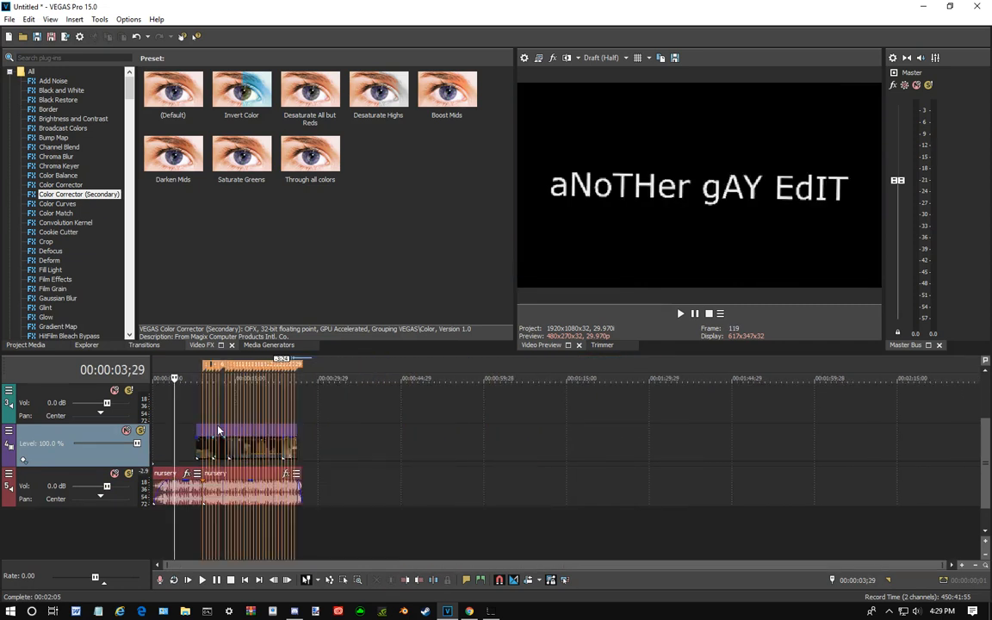
{"action": "scroll", "coordinate": [218, 429], "scroll_direction": "up", "scroll_amount": 3}
{"action": "left_click_drag", "start_coordinate": [216, 422], "coordinate": [259, 433]}
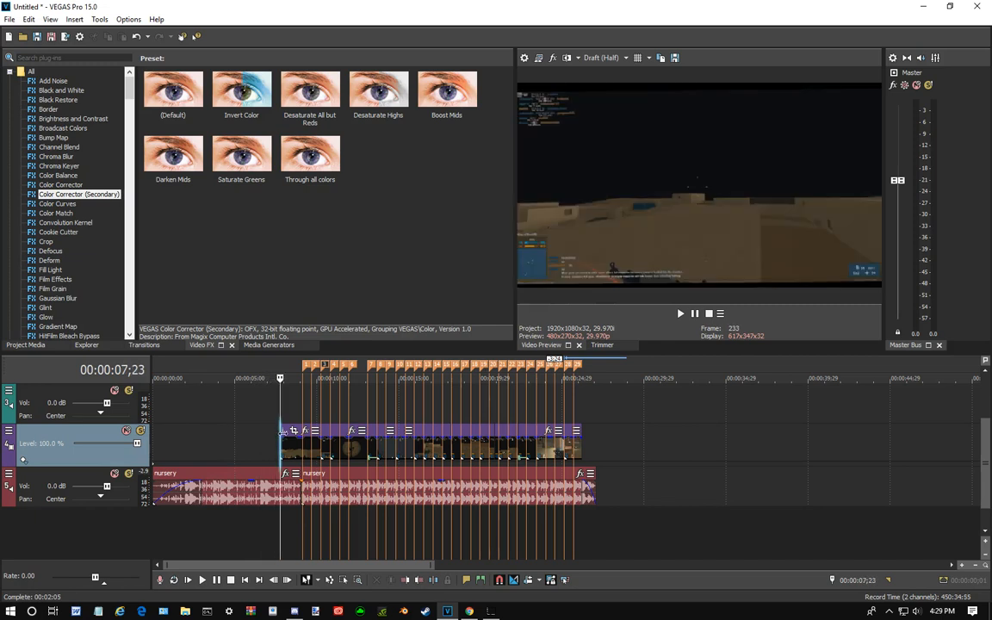
- Play and scrub through the first intervention clip up to marker 3 to compare its shots with the music beats
{"action": "key", "text": "space"}
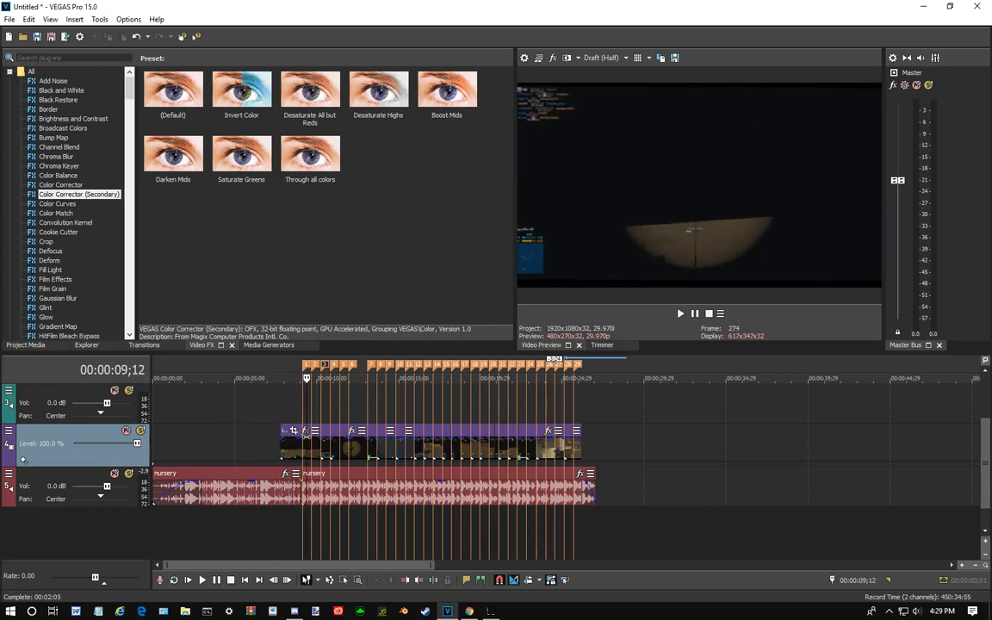
{"action": "left_click", "coordinate": [287, 441]}
{"action": "key", "text": "space"}
{"action": "scroll", "coordinate": [292, 446], "scroll_direction": "up", "scroll_amount": 3}
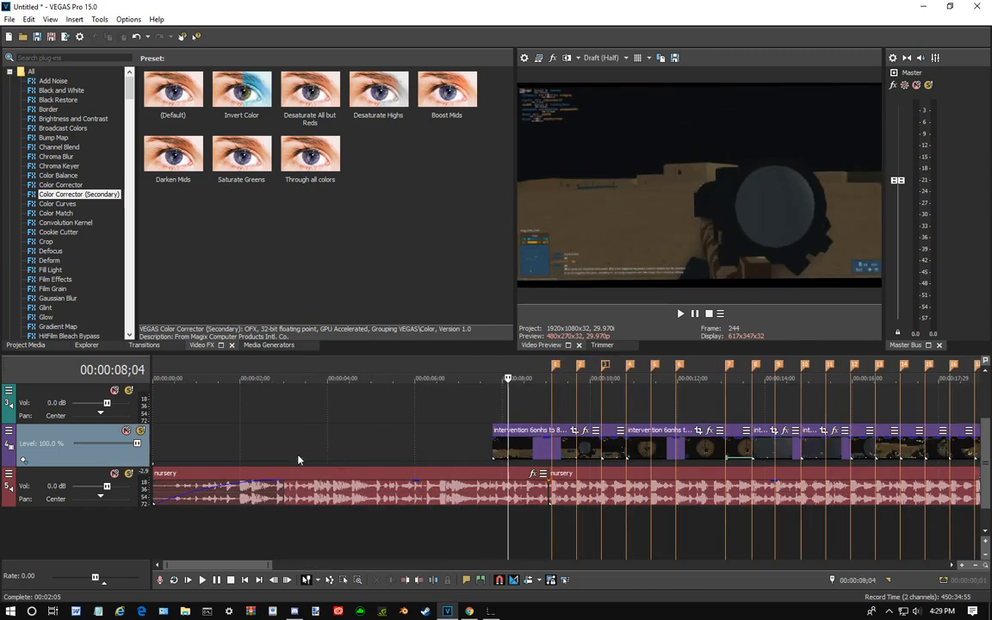
{"action": "left_click", "coordinate": [439, 428]}
{"action": "left_click", "coordinate": [493, 421]}
{"action": "left_click", "coordinate": [506, 422]}
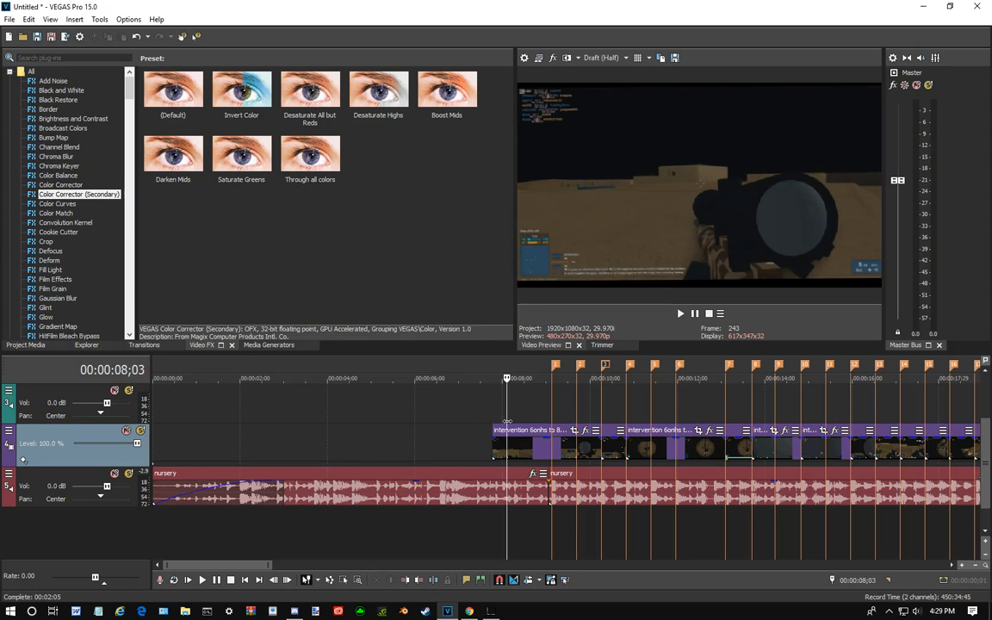
{"action": "key", "text": "space"}
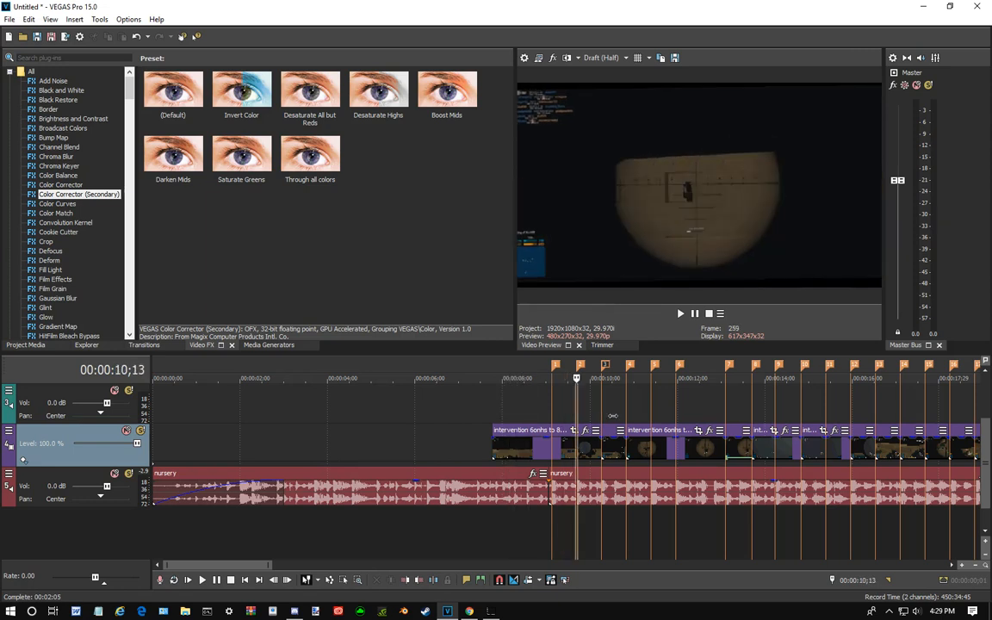
{"action": "key", "text": "space"}
{"action": "scroll", "coordinate": [599, 418], "scroll_direction": "down", "scroll_amount": 3}
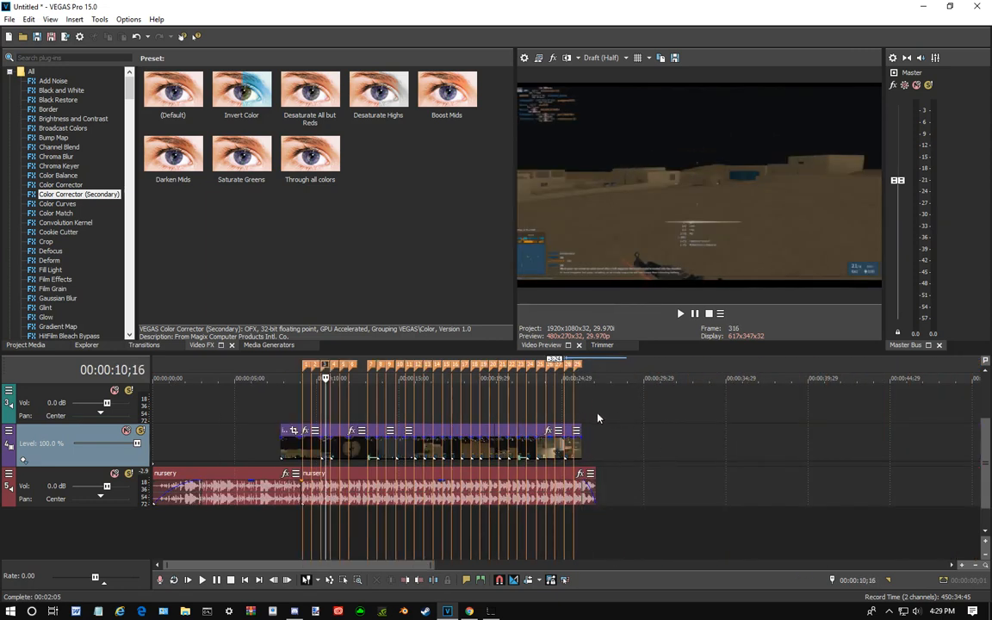
- Examine the first nursery audio section around 6 seconds, comparing its waveform beats with the start of the video clips
{"action": "scroll", "coordinate": [593, 443], "scroll_direction": "down", "scroll_amount": 2}
{"action": "scroll", "coordinate": [385, 447], "scroll_direction": "down", "scroll_amount": 1}
{"action": "scroll", "coordinate": [245, 451], "scroll_direction": "up", "scroll_amount": 3}
{"action": "left_click", "coordinate": [248, 437]}
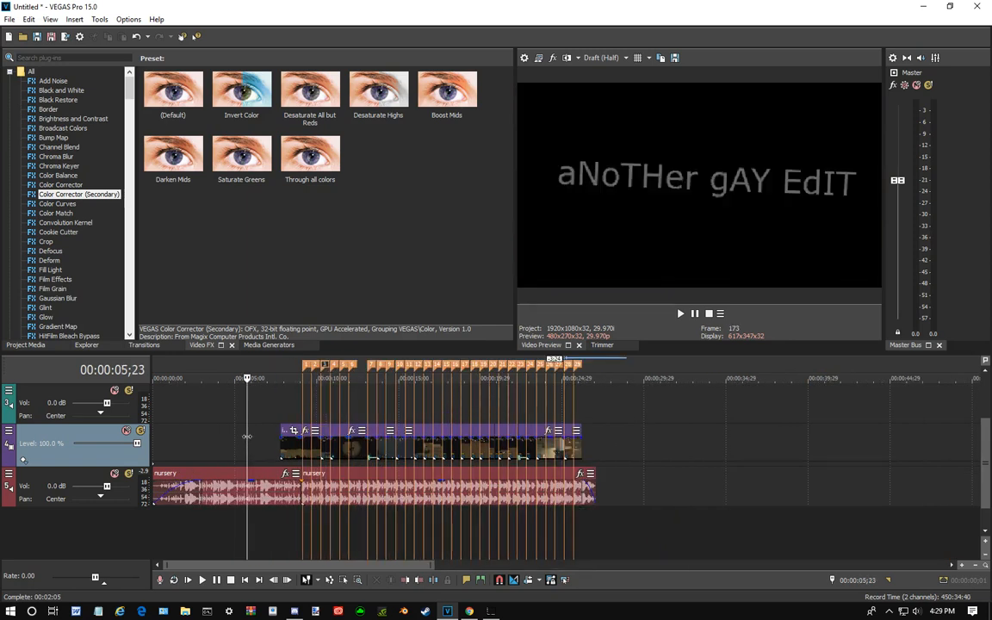
{"action": "scroll", "coordinate": [271, 448], "scroll_direction": "up", "scroll_amount": 3}
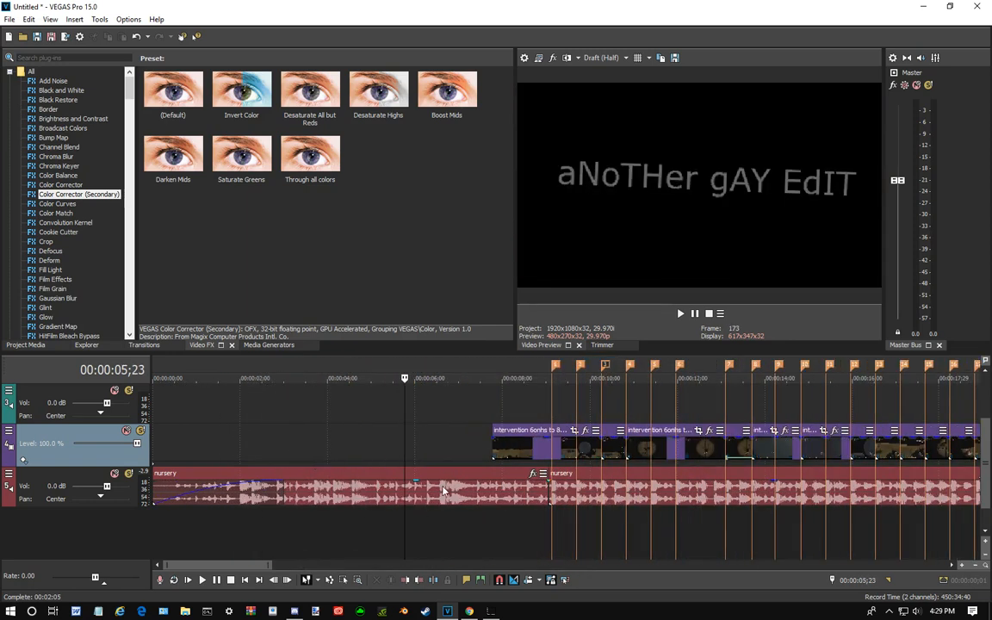
{"action": "left_click", "coordinate": [436, 489]}
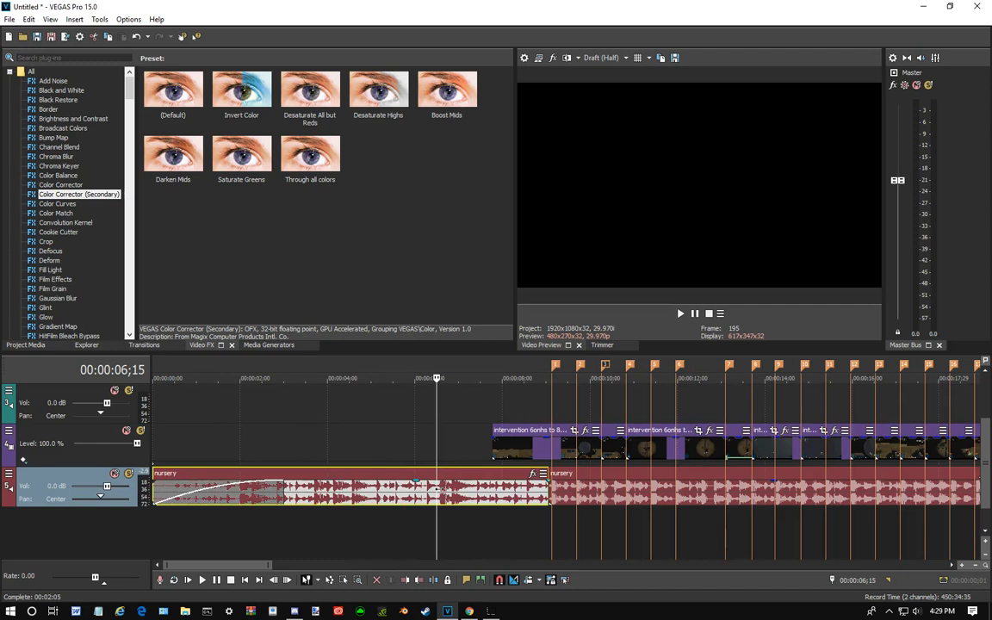
{"action": "scroll", "coordinate": [466, 506], "scroll_direction": "up", "scroll_amount": 3}
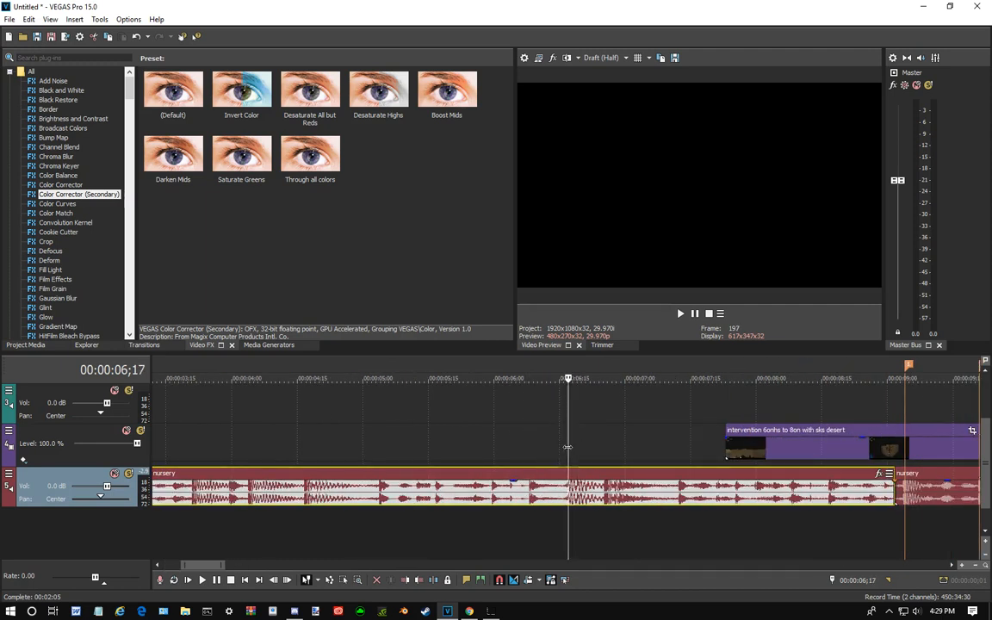
{"action": "scroll", "coordinate": [521, 452], "scroll_direction": "down", "scroll_amount": 3}
{"action": "left_click", "coordinate": [424, 447]}
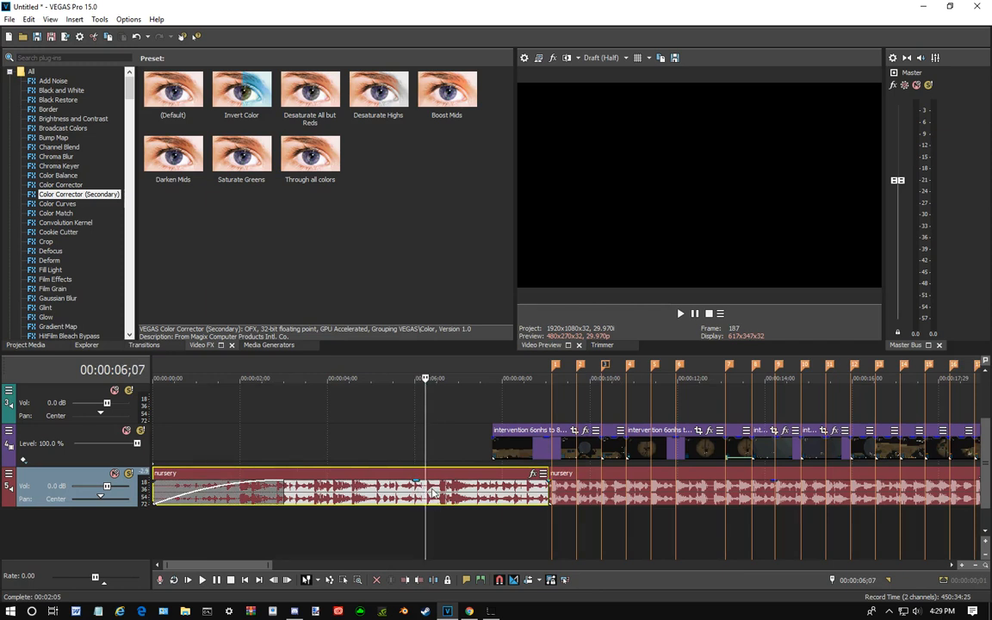
{"action": "left_click_drag", "start_coordinate": [426, 438], "coordinate": [652, 454]}
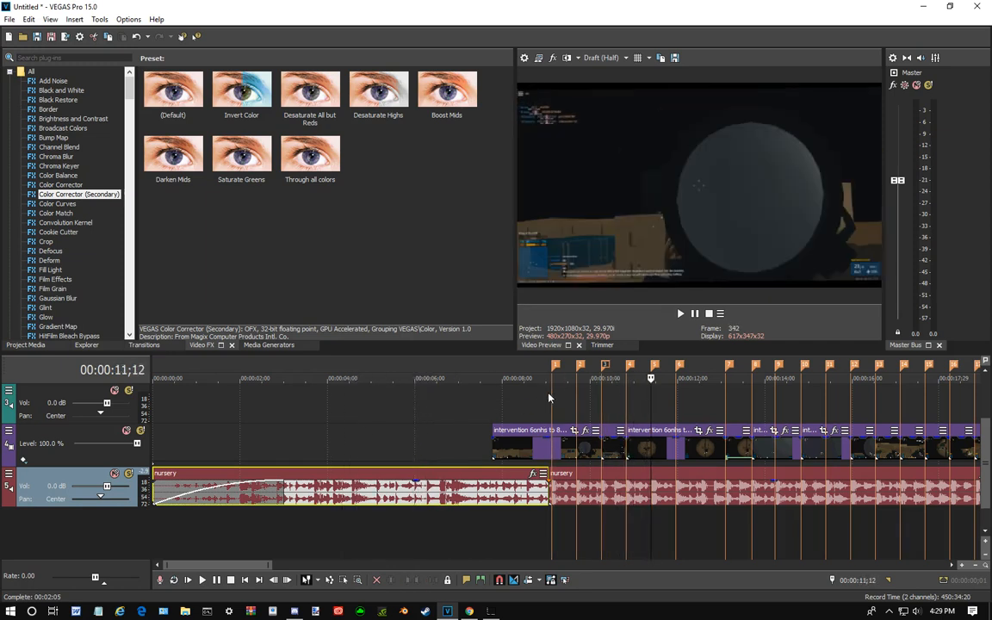
{"action": "left_click", "coordinate": [447, 403]}
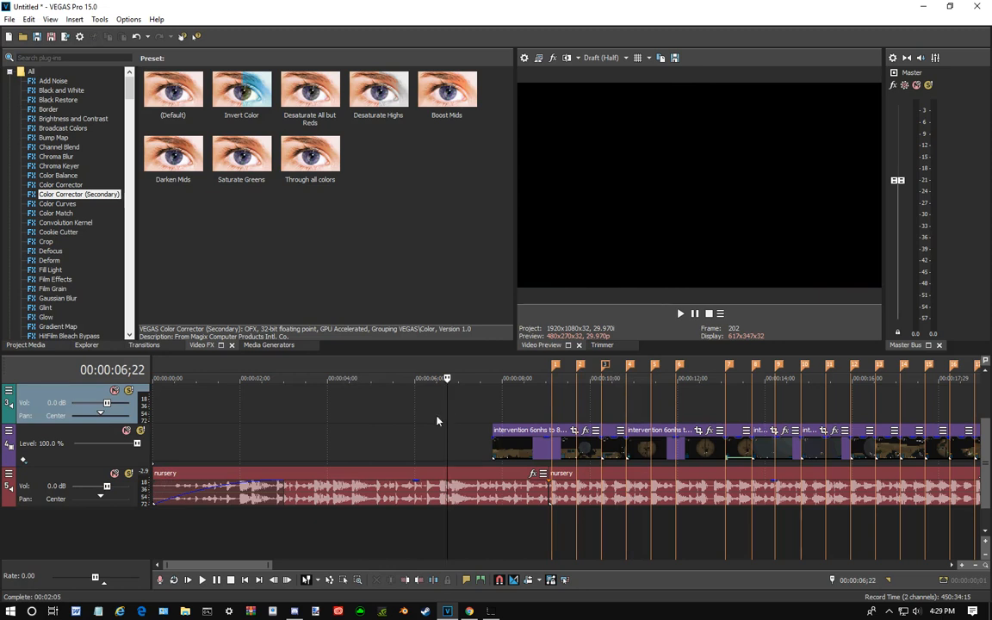
- Add a marker at 00:00:06;02 and move the first intervention clip so that it starts there
{"action": "left_click", "coordinate": [420, 433]}
{"action": "mouse_move", "coordinate": [420, 421]}
{"action": "left_mouse_down"}
{"action": "mouse_move", "coordinate": [436, 419]}
{"action": "mouse_move", "coordinate": [417, 428]}
{"action": "left_mouse_up"}
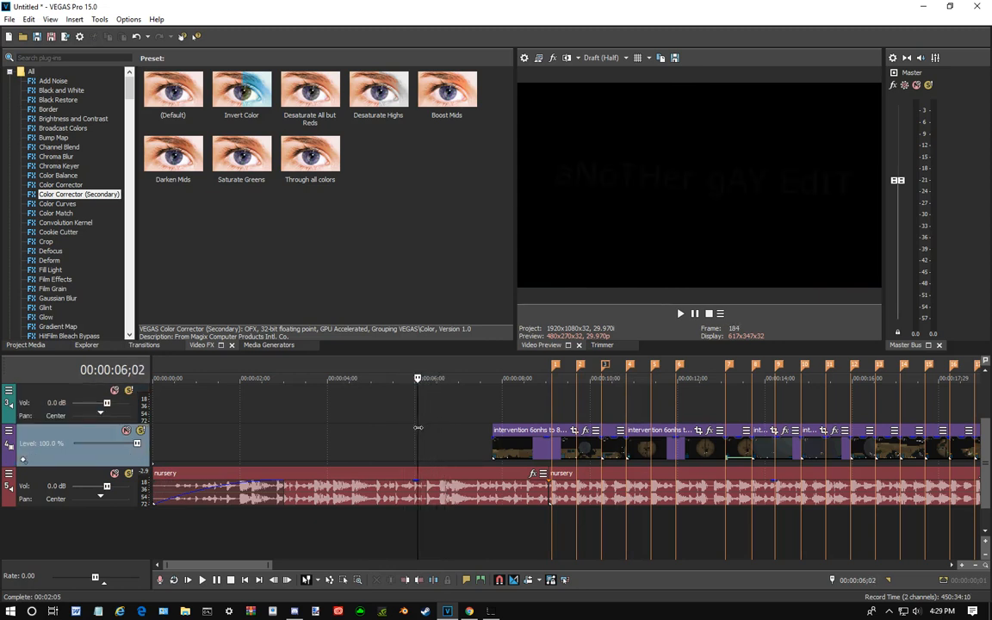
{"action": "key", "text": "m"}
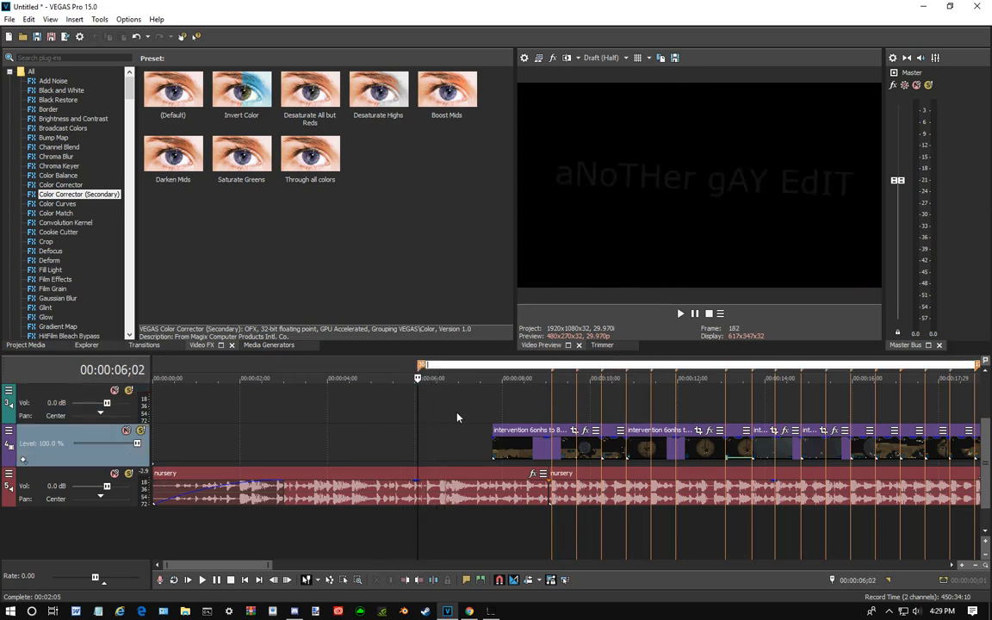
{"action": "left_click", "coordinate": [349, 416]}
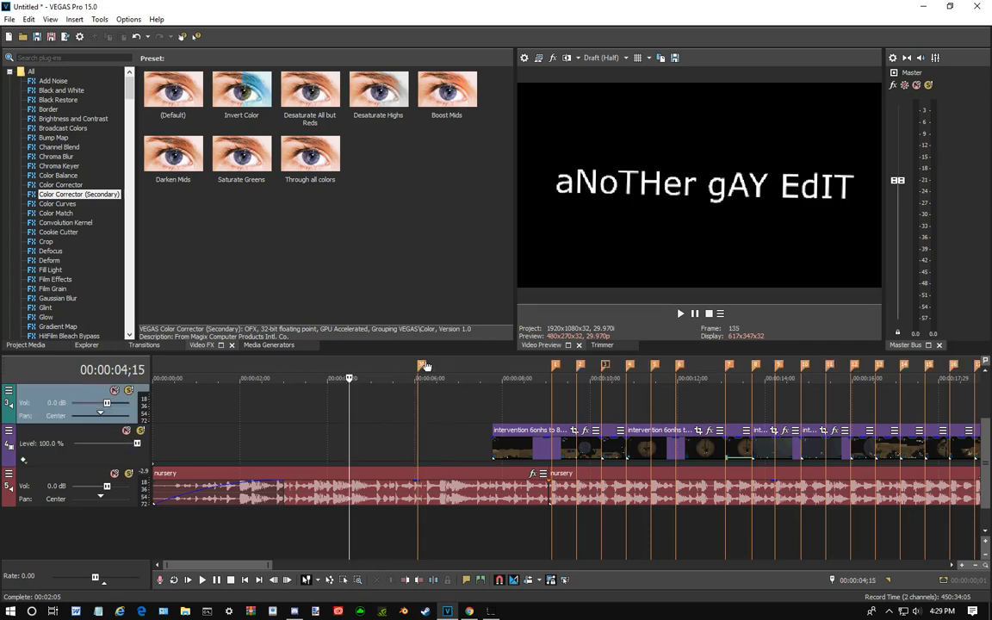
{"action": "left_click_drag", "start_coordinate": [515, 435], "coordinate": [446, 437]}
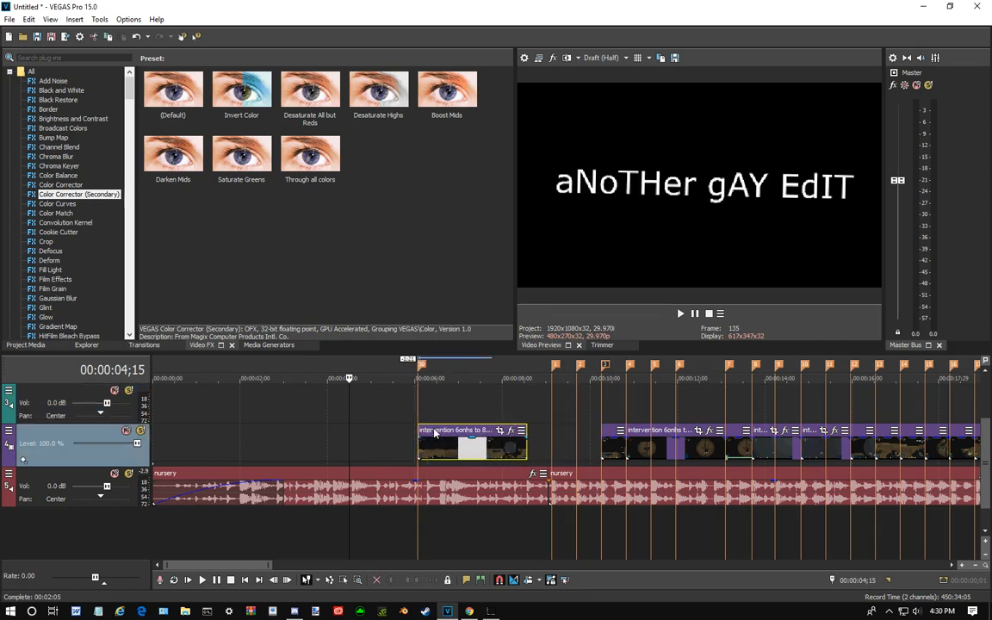
- Move the first intervention clip back to its original start and delete the marker at 00:00:06;02
{"action": "left_click_drag", "start_coordinate": [440, 435], "coordinate": [514, 436]}
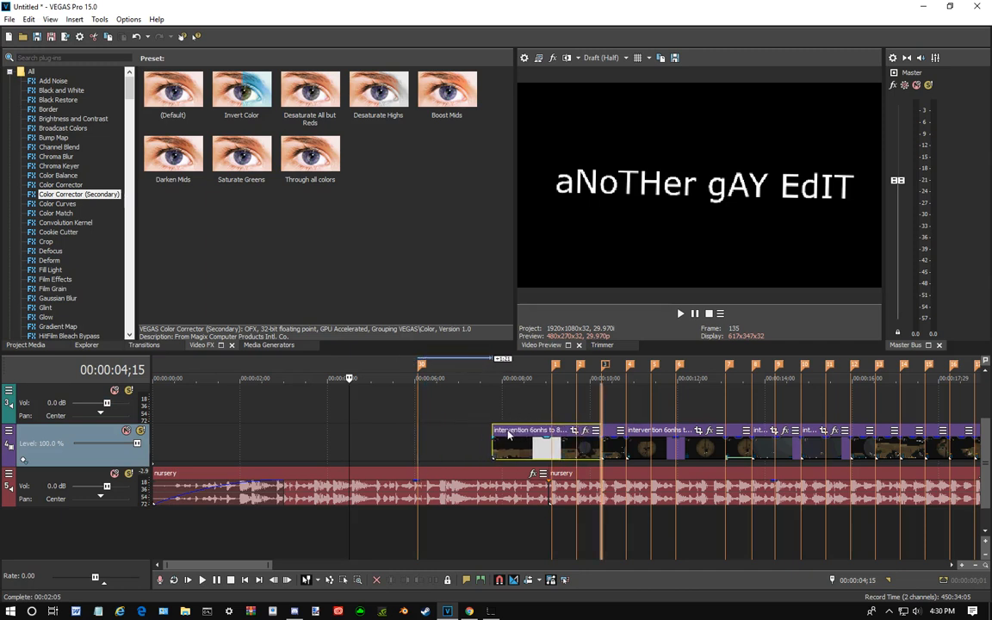
{"action": "left_click", "coordinate": [385, 435]}
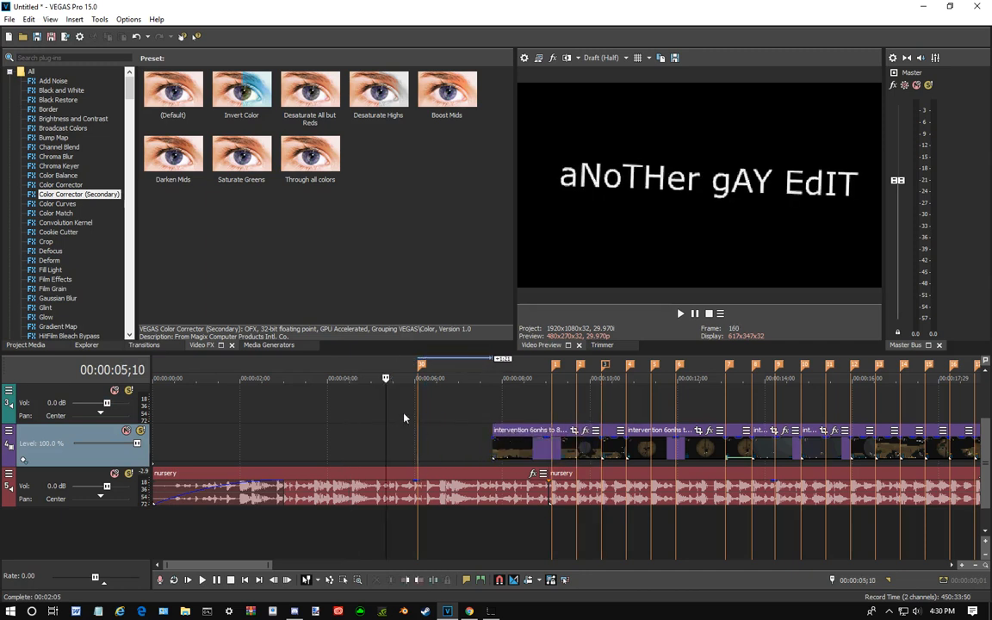
{"action": "right_click", "coordinate": [424, 368]}
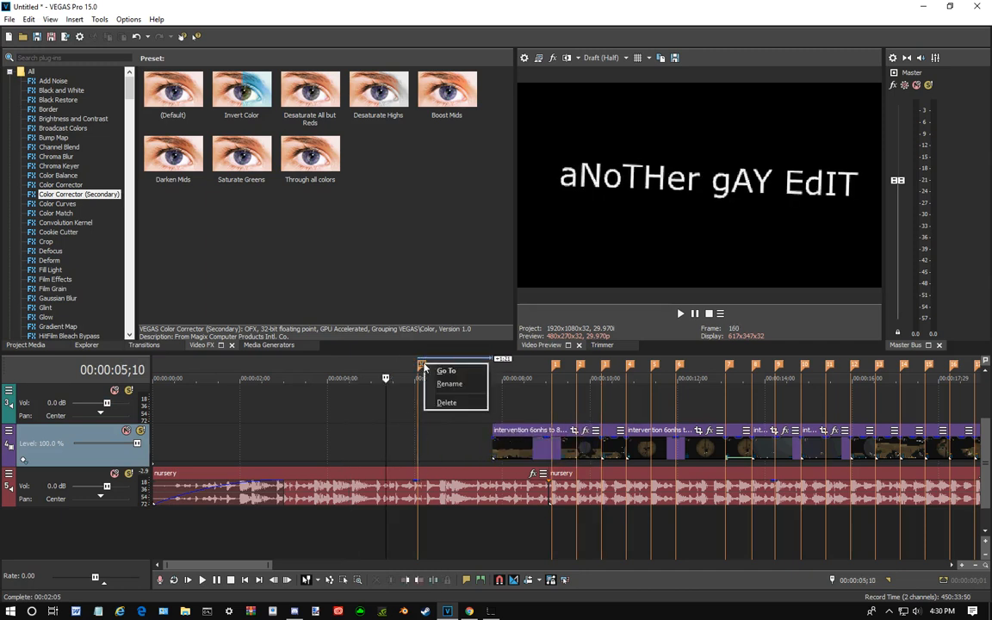
{"action": "left_click", "coordinate": [446, 406]}
- Play the edit from the start of the first video clip at 00:00:07;23 and pause just before marker 8
{"action": "left_click", "coordinate": [520, 439]}
{"action": "scroll", "coordinate": [520, 457], "scroll_direction": "down", "scroll_amount": 4}
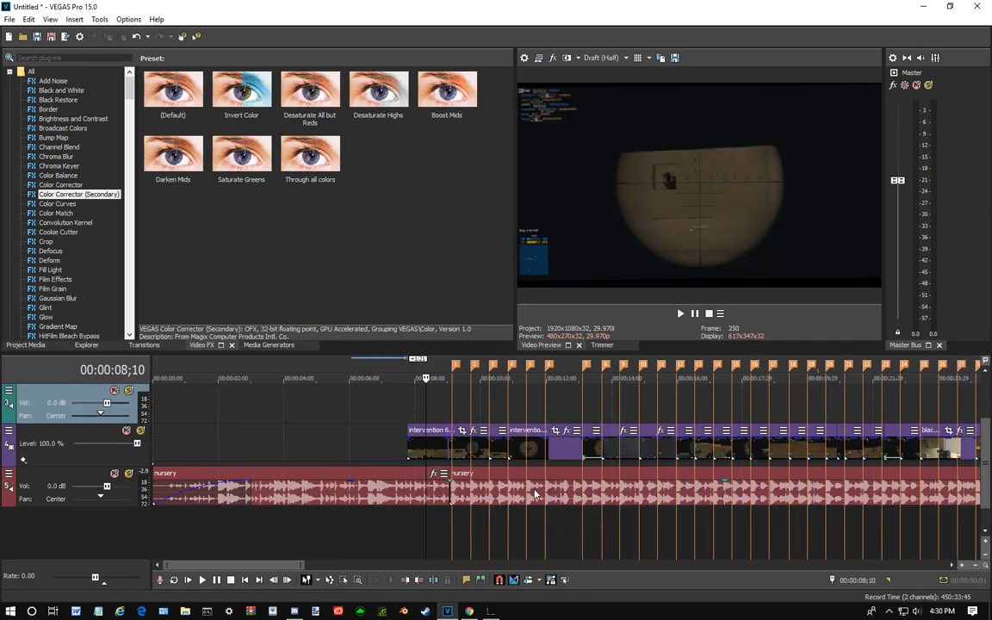
{"action": "scroll", "coordinate": [517, 504], "scroll_direction": "up", "scroll_amount": 3}
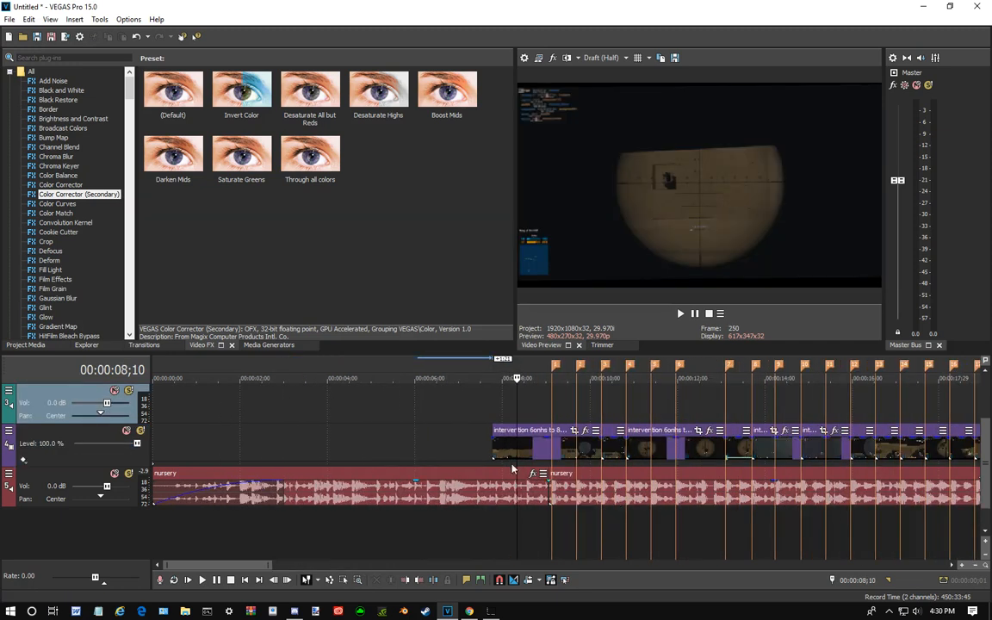
{"action": "left_click_drag", "start_coordinate": [518, 411], "coordinate": [494, 417]}
{"action": "scroll", "coordinate": [504, 415], "scroll_direction": "down", "scroll_amount": 2}
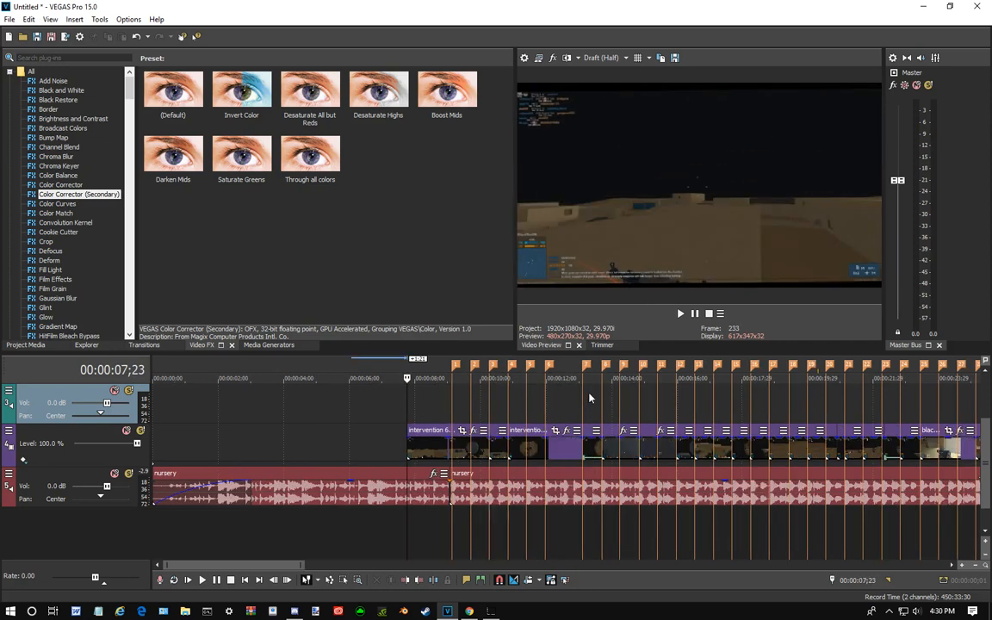
{"action": "left_click", "coordinate": [681, 315]}
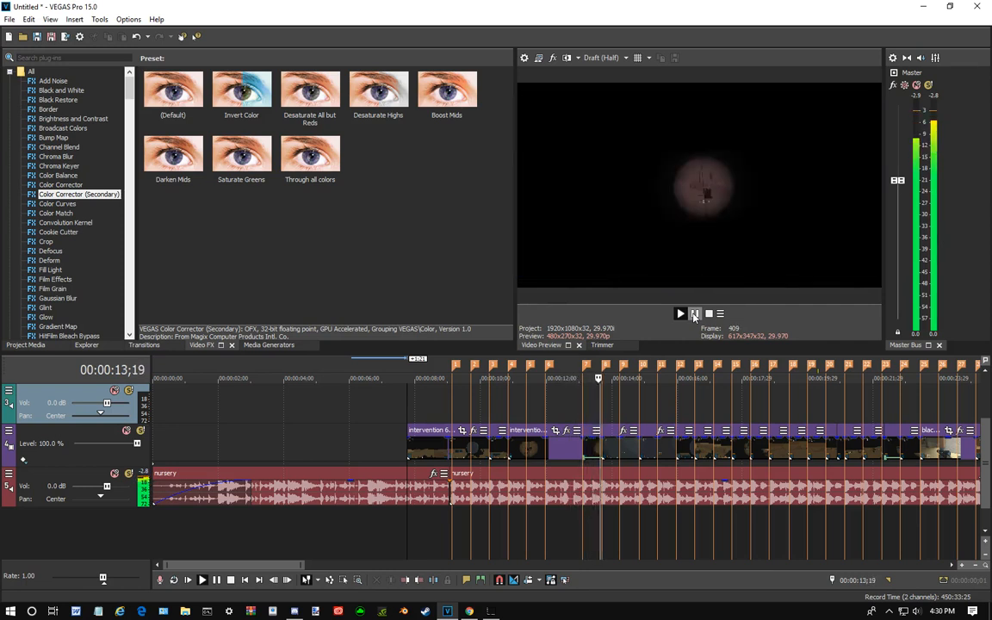
{"action": "left_click", "coordinate": [694, 314]}
- Scrub through the remaining video clips to the end of the edit and examine the end of the nursery music
{"action": "left_click_drag", "start_coordinate": [610, 410], "coordinate": [675, 403]}
{"action": "scroll", "coordinate": [675, 402], "scroll_direction": "down", "scroll_amount": 3}
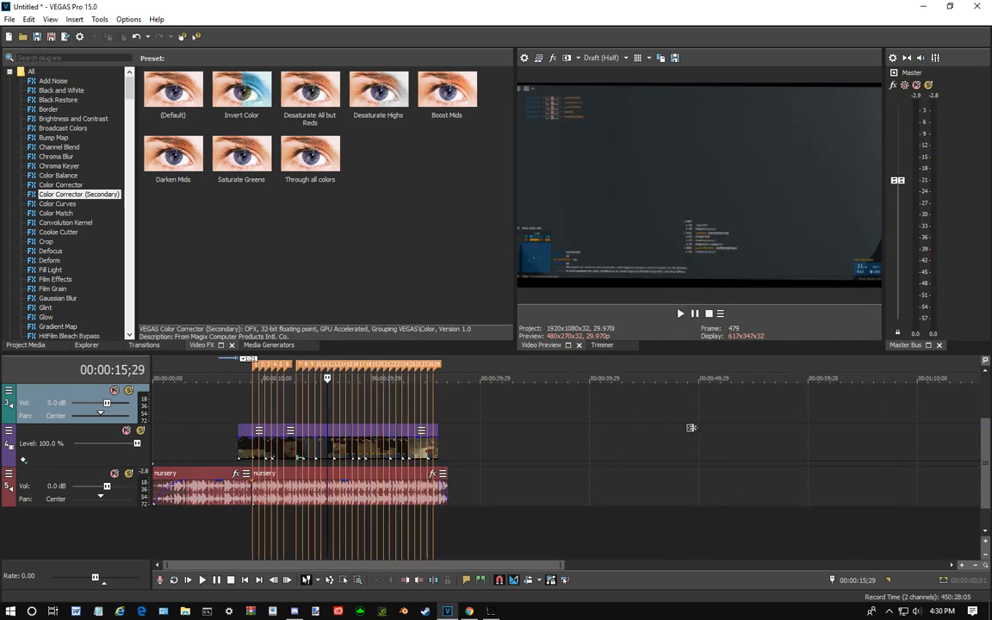
{"action": "scroll", "coordinate": [345, 444], "scroll_direction": "up", "scroll_amount": 1}
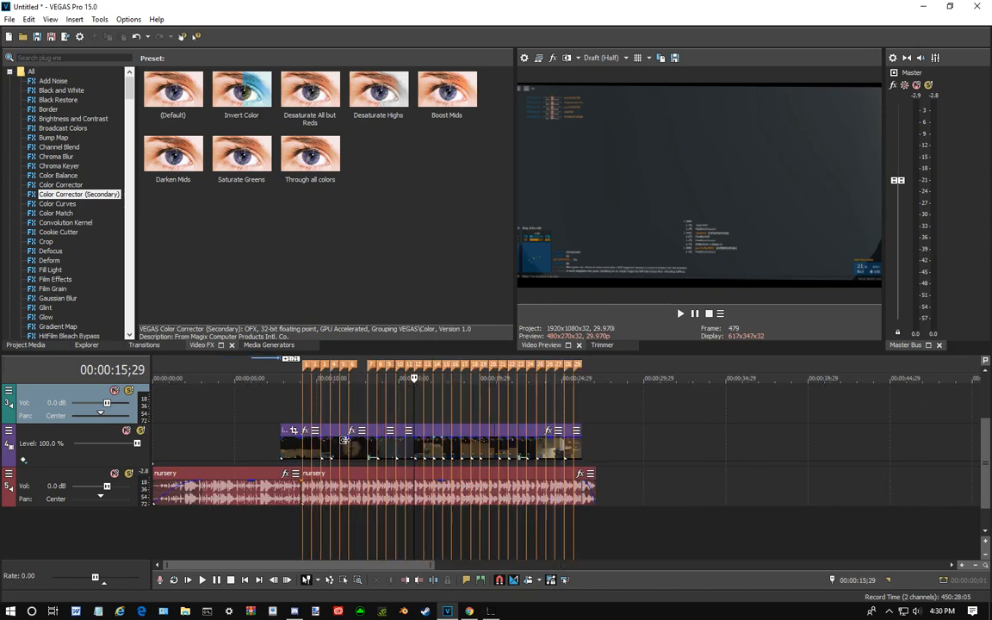
{"action": "left_click", "coordinate": [291, 409]}
{"action": "left_click_drag", "start_coordinate": [290, 405], "coordinate": [544, 432]}
{"action": "scroll", "coordinate": [545, 434], "scroll_direction": "up", "scroll_amount": 3}
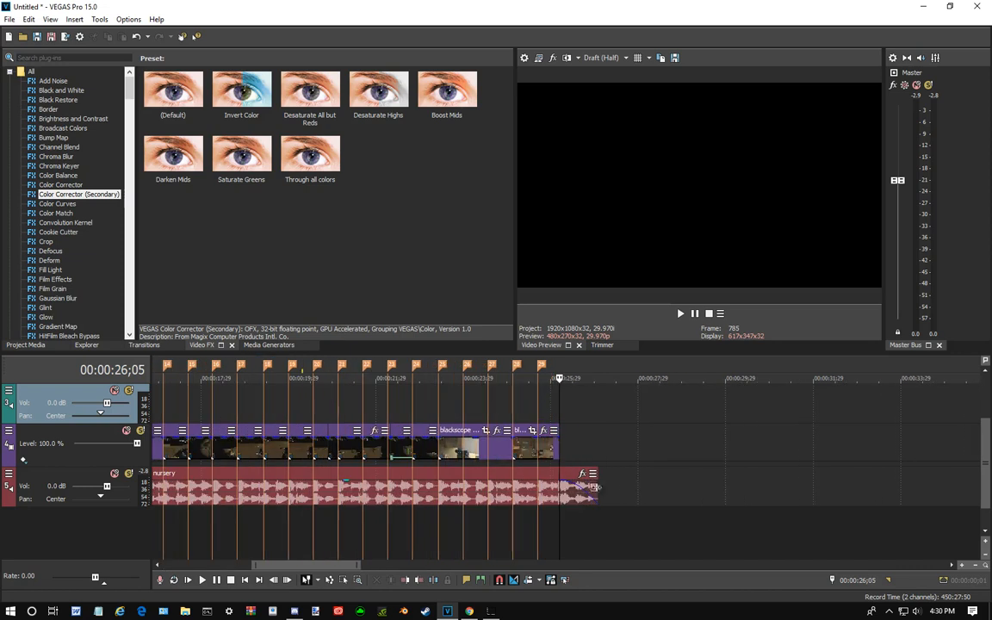
- Adjust the fade-out of the second nursery audio section so that it begins where the last video clip ends
{"action": "left_click", "coordinate": [563, 489]}
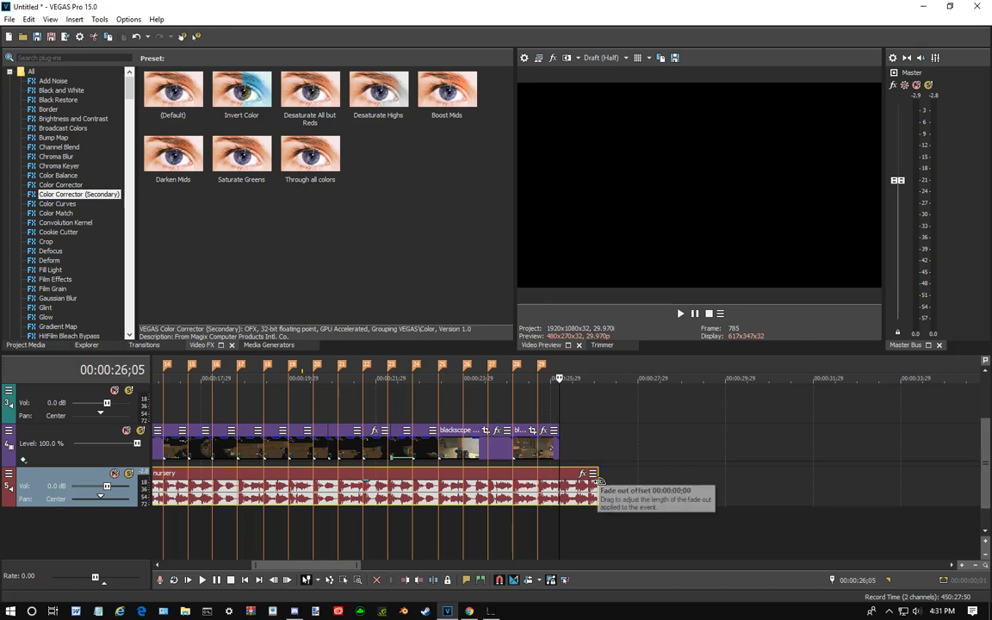
{"action": "left_click_drag", "start_coordinate": [599, 479], "coordinate": [571, 481]}
{"action": "left_click", "coordinate": [649, 457]}
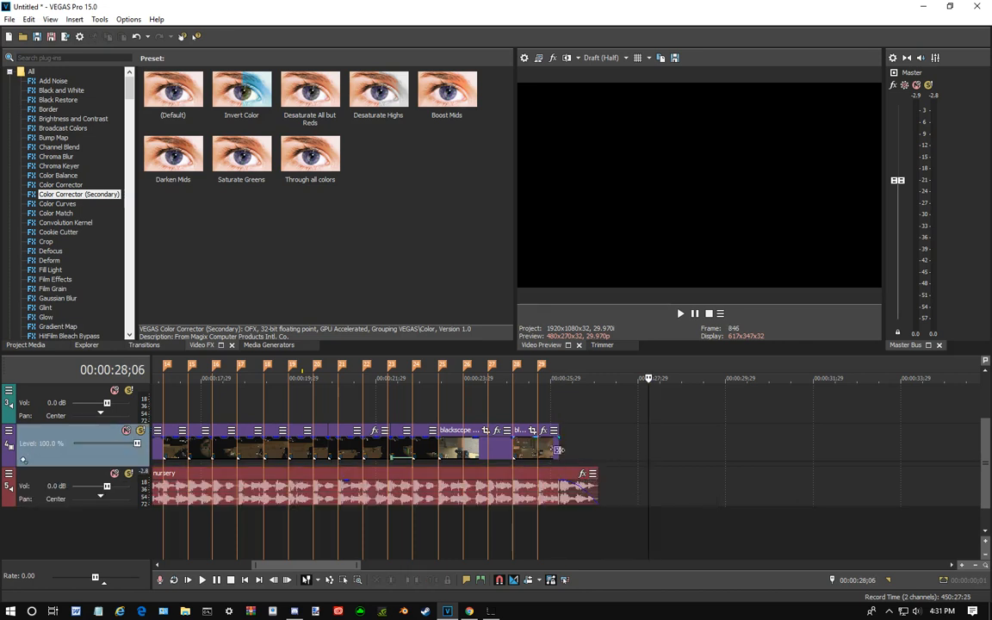
- Scrub back and forth over the end of the last blackscope clip and the music's fade-out
{"action": "left_click", "coordinate": [551, 405]}
{"action": "left_click_drag", "start_coordinate": [551, 404], "coordinate": [587, 401]}
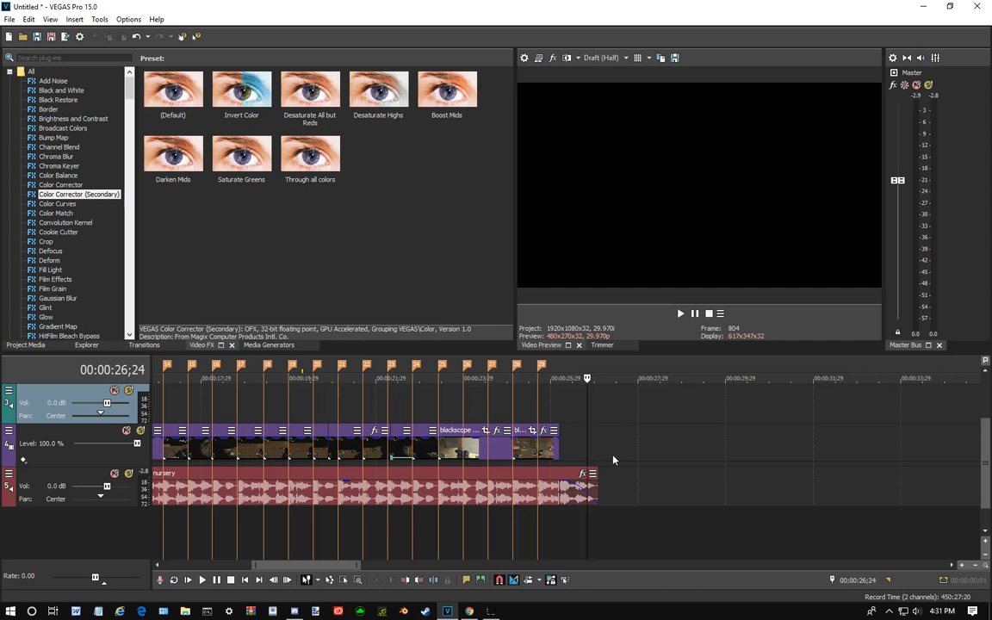
{"action": "left_click_drag", "start_coordinate": [587, 426], "coordinate": [548, 431]}
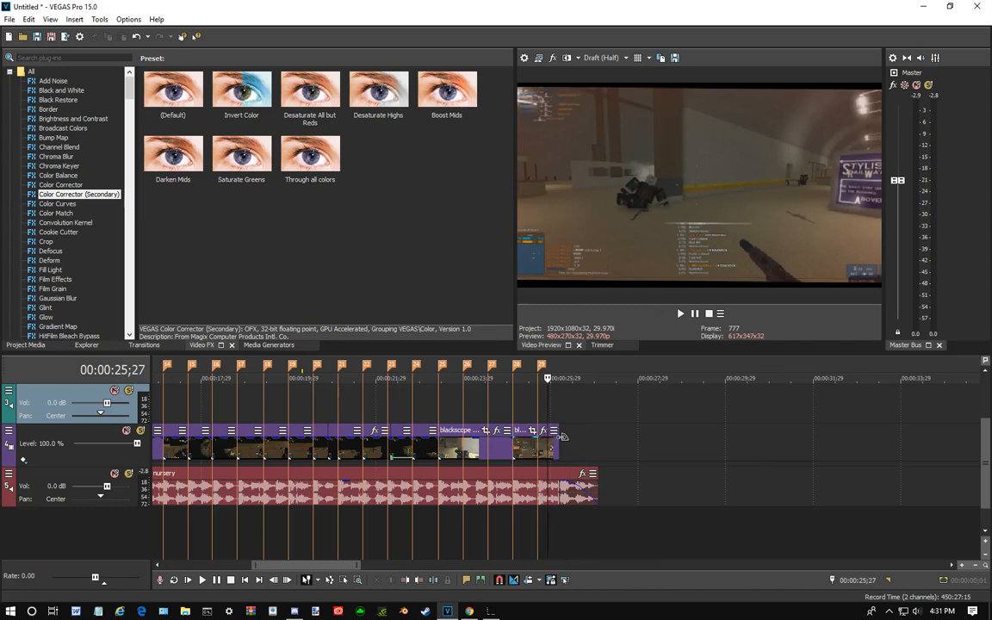
{"action": "left_click", "coordinate": [552, 416]}
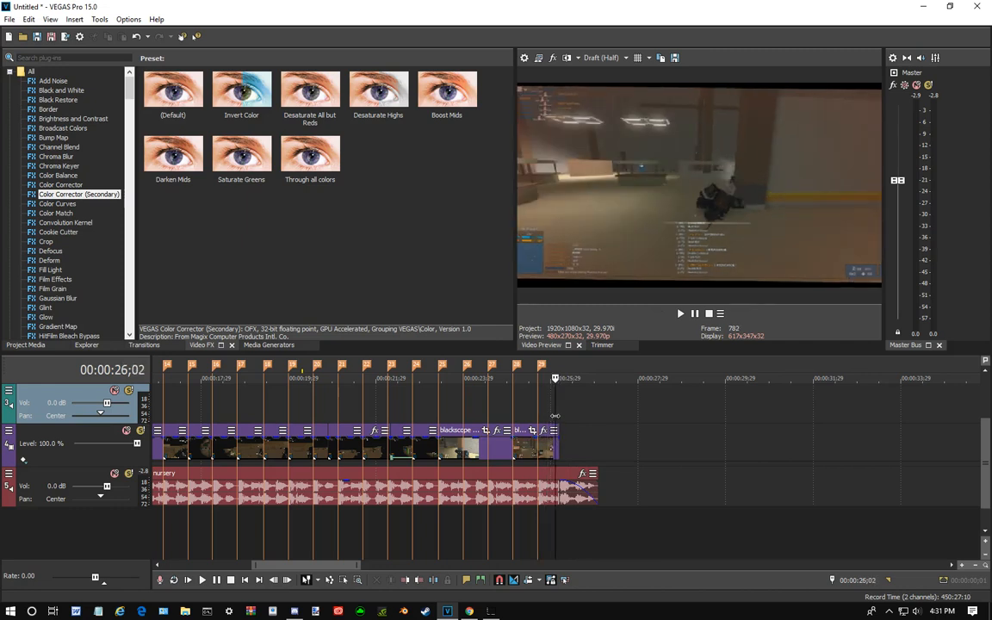
- Try a fade-out at the end of the last blackscope clip and return its offset to 00:00:00;00
{"action": "left_click", "coordinate": [537, 429]}
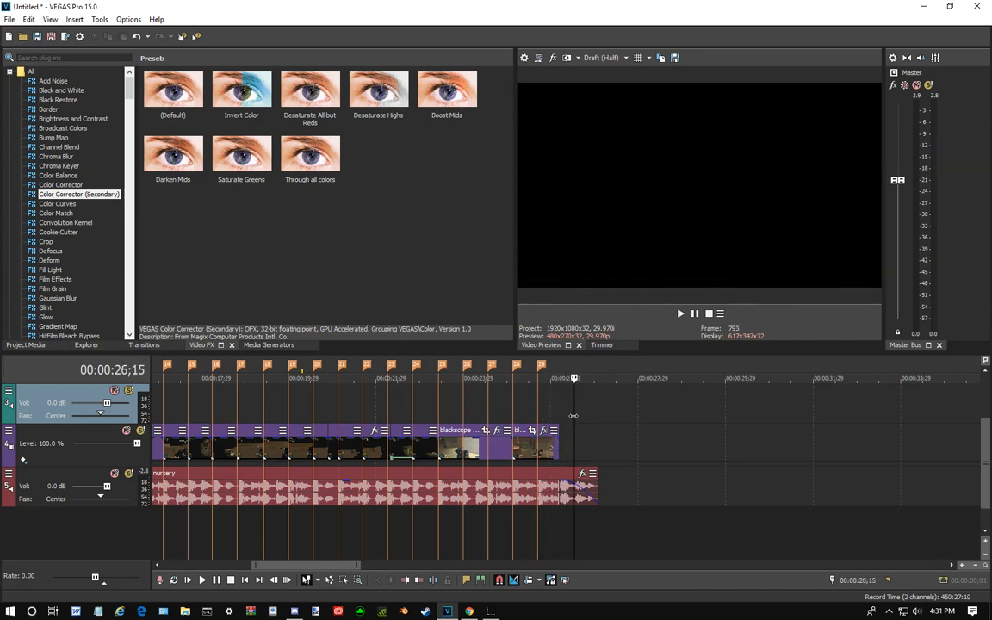
{"action": "mouse_move", "coordinate": [536, 427]}
{"action": "left_mouse_down"}
{"action": "mouse_move", "coordinate": [521, 429]}
{"action": "mouse_move", "coordinate": [558, 435]}
{"action": "mouse_move", "coordinate": [540, 436]}
{"action": "mouse_move", "coordinate": [538, 405]}
{"action": "mouse_move", "coordinate": [561, 412]}
{"action": "mouse_move", "coordinate": [528, 412]}
{"action": "mouse_move", "coordinate": [559, 461]}
{"action": "mouse_move", "coordinate": [573, 459]}
{"action": "left_mouse_up"}
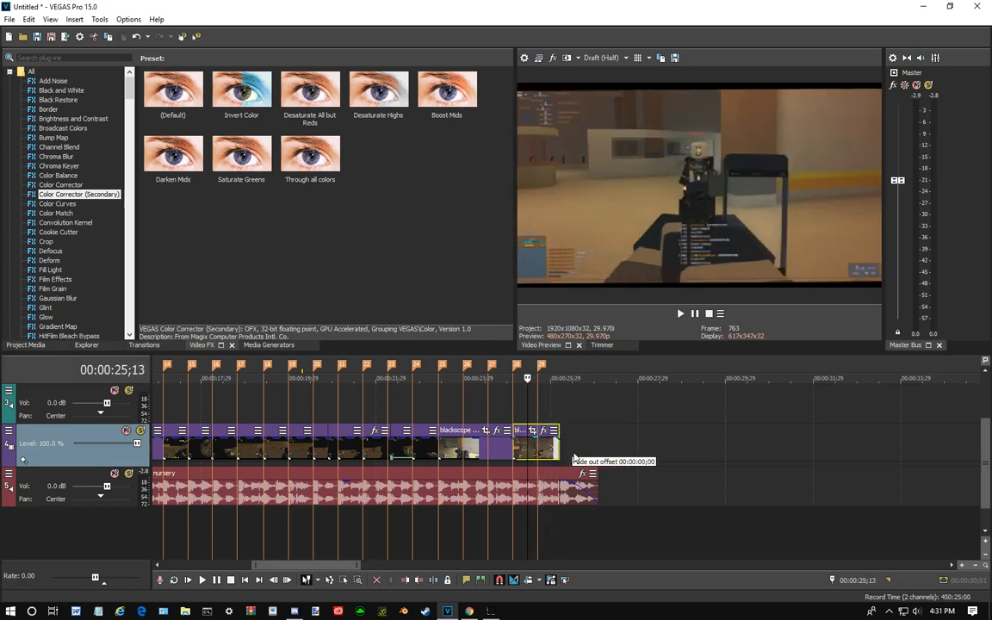
{"action": "scroll", "coordinate": [592, 449], "scroll_direction": "down", "scroll_amount": 1}
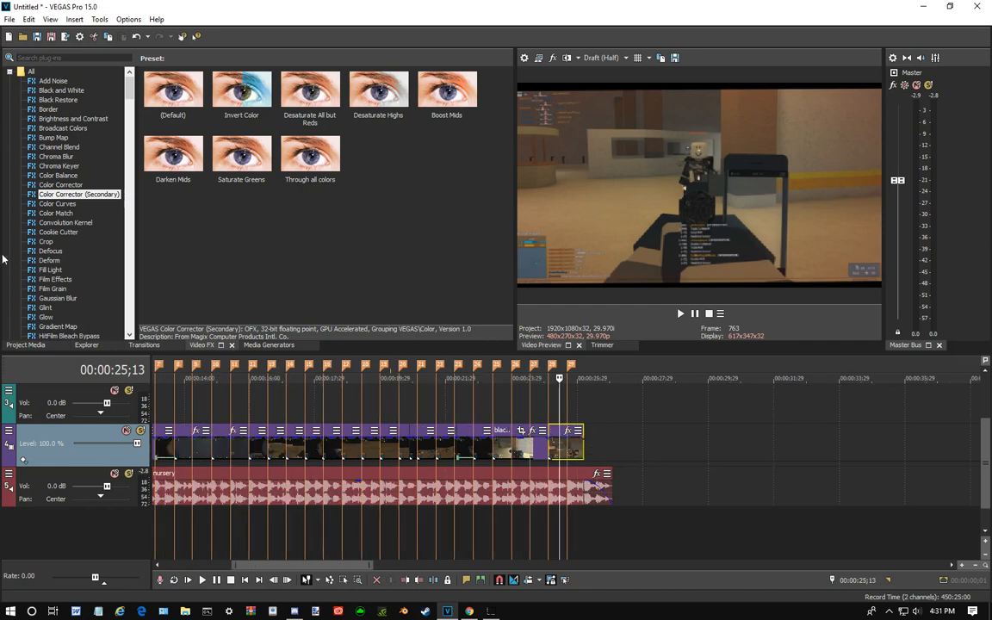
- Apply the default preset of Color Corrector (Secondary) to the last blackscope clip
{"action": "scroll", "coordinate": [81, 157], "scroll_direction": "down", "scroll_amount": 3}
{"action": "scroll", "coordinate": [81, 158], "scroll_direction": "up", "scroll_amount": 3}
{"action": "scroll", "coordinate": [77, 221], "scroll_direction": "down", "scroll_amount": 3}
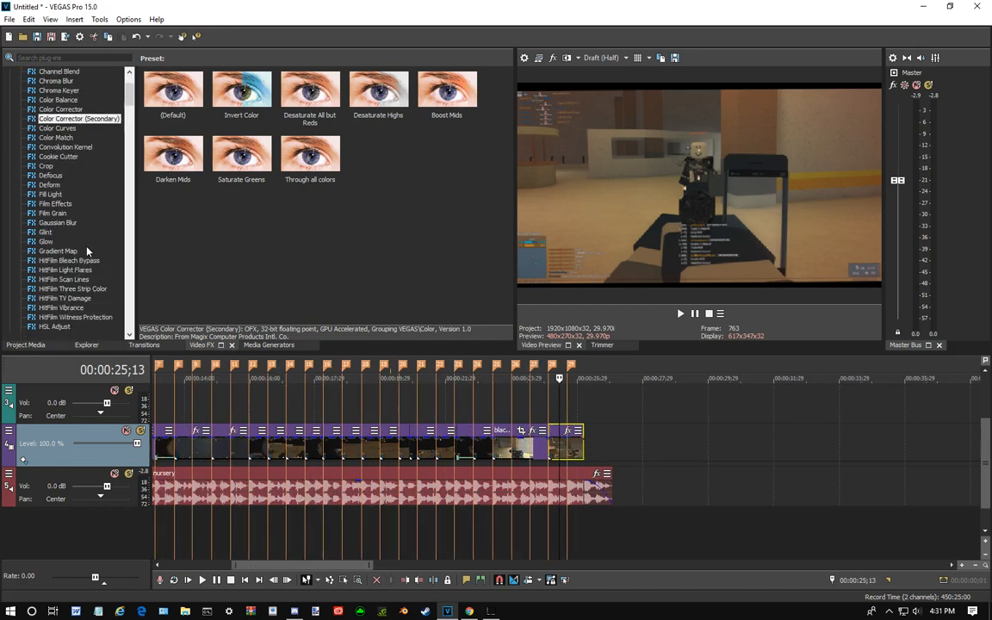
{"action": "scroll", "coordinate": [87, 250], "scroll_direction": "down", "scroll_amount": 3}
{"action": "scroll", "coordinate": [81, 224], "scroll_direction": "up", "scroll_amount": 2}
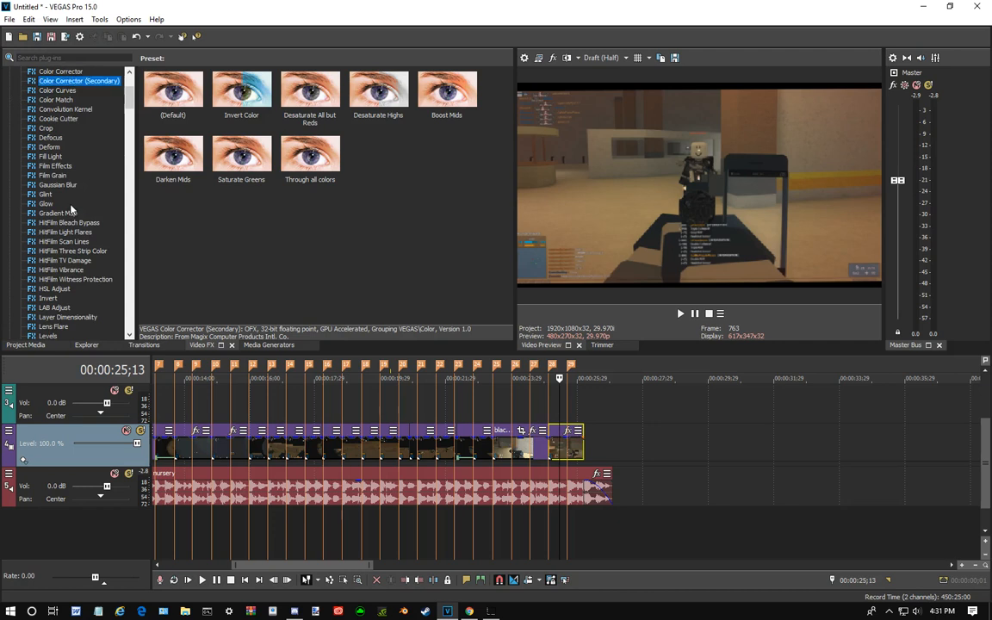
{"action": "left_click", "coordinate": [57, 185]}
{"action": "left_click", "coordinate": [50, 157]}
{"action": "scroll", "coordinate": [51, 170], "scroll_direction": "up", "scroll_amount": 4}
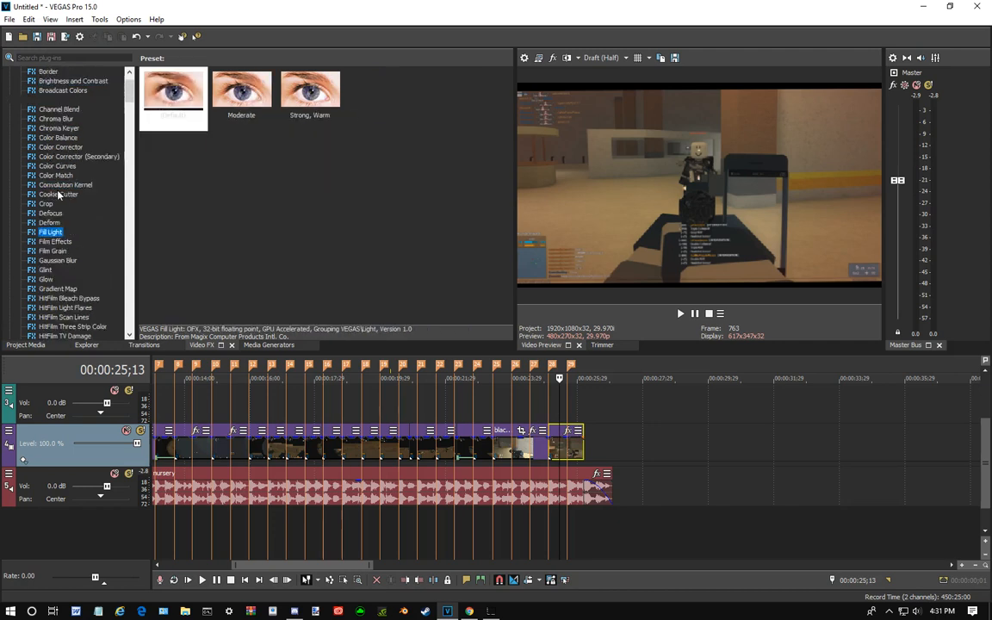
{"action": "left_click", "coordinate": [70, 193]}
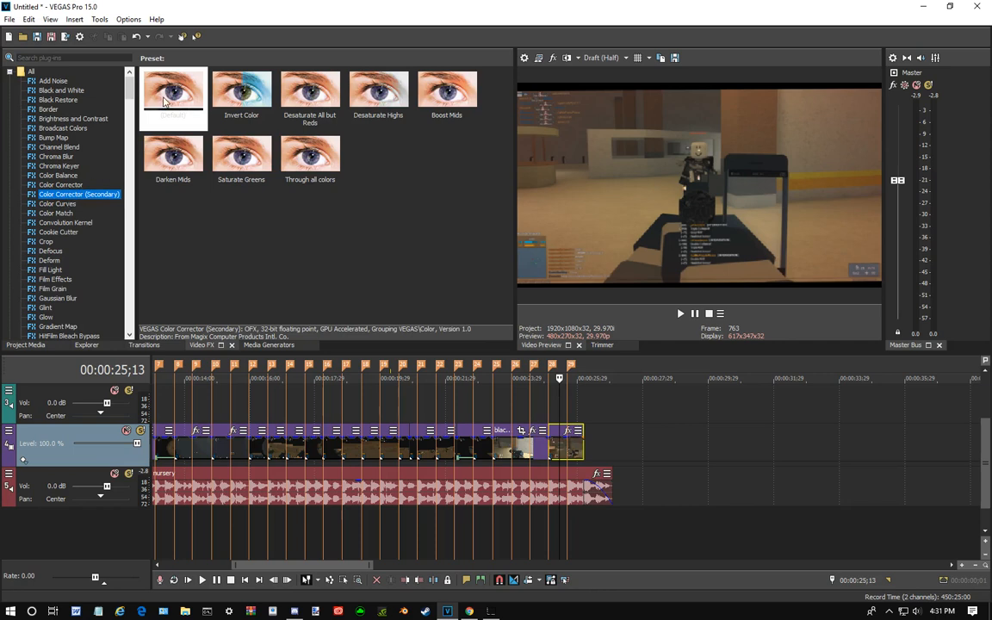
{"action": "left_click_drag", "start_coordinate": [167, 100], "coordinate": [332, 298]}
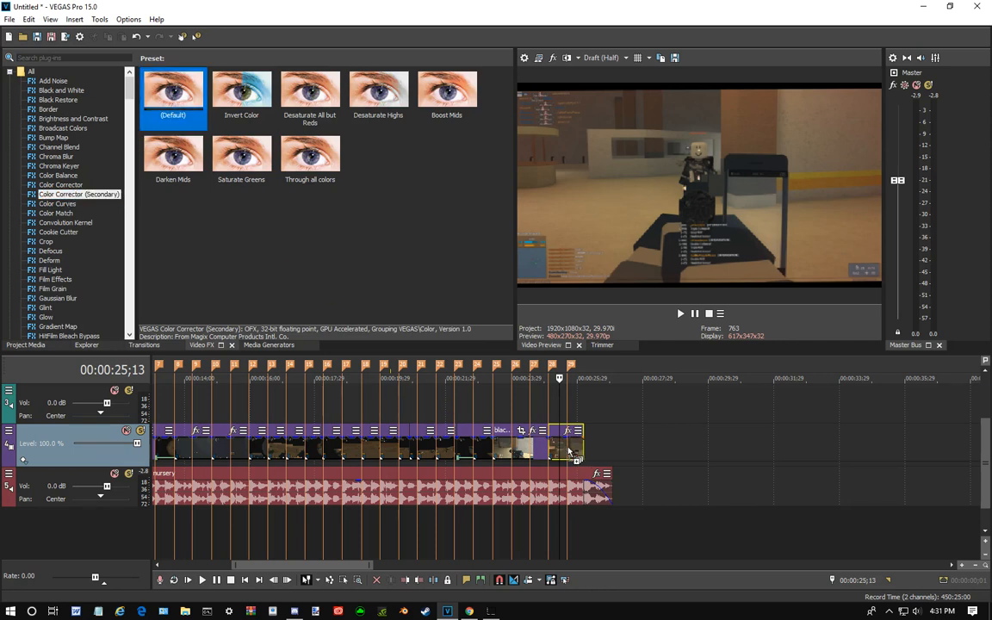
{"action": "left_click_drag", "start_coordinate": [569, 450], "coordinate": [568, 450]}
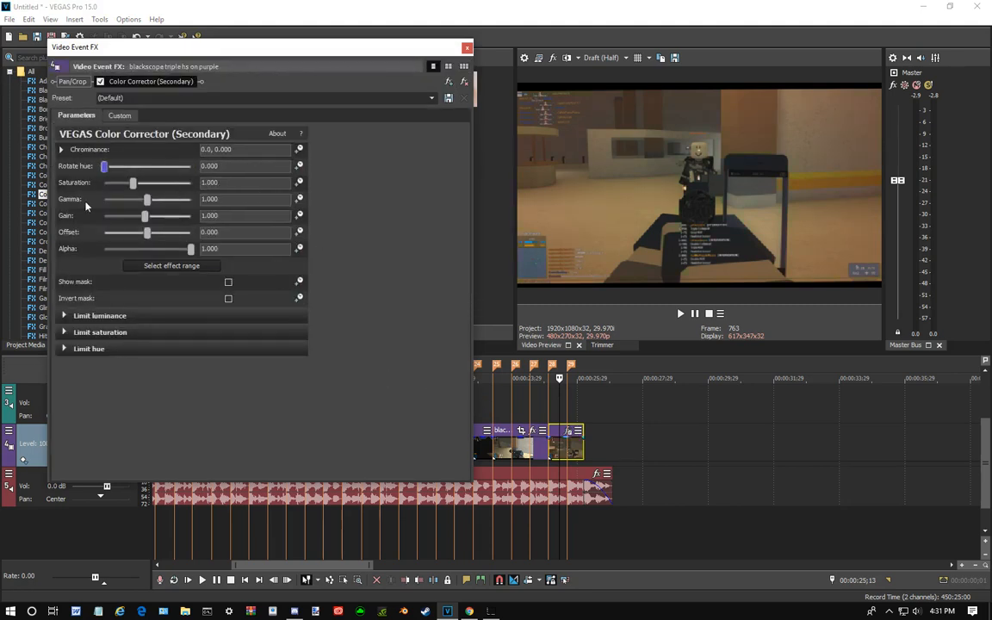
- Animate Rotate hue on the last clip with a keyframe of 360 at 00:00:01;02 and close the effect settings
{"action": "left_click", "coordinate": [299, 166]}
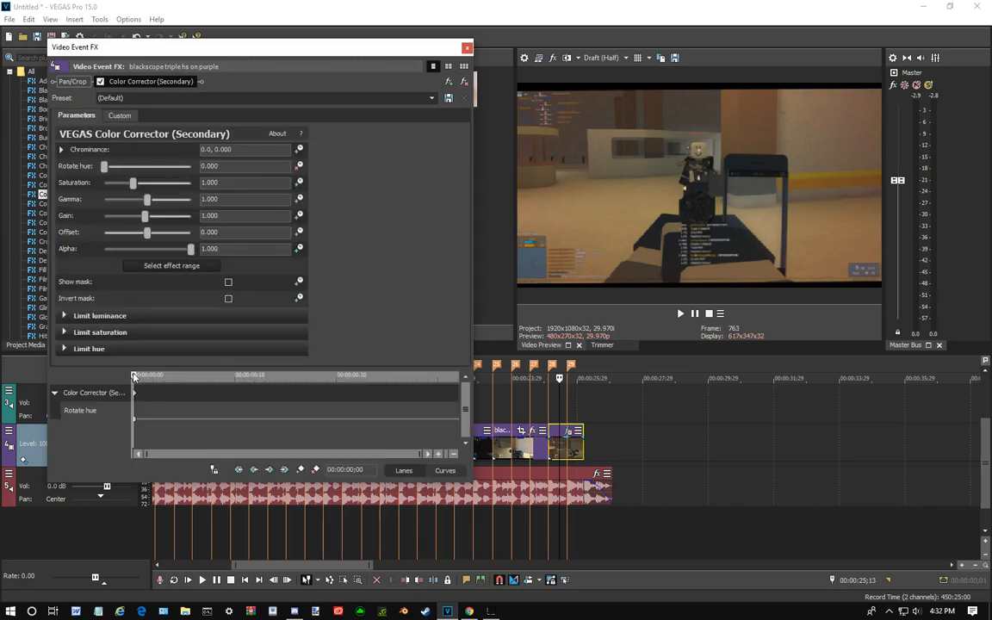
{"action": "left_click_drag", "start_coordinate": [140, 385], "coordinate": [482, 403]}
{"action": "left_click_drag", "start_coordinate": [103, 167], "coordinate": [228, 179]}
{"action": "left_click", "coordinate": [467, 47]}
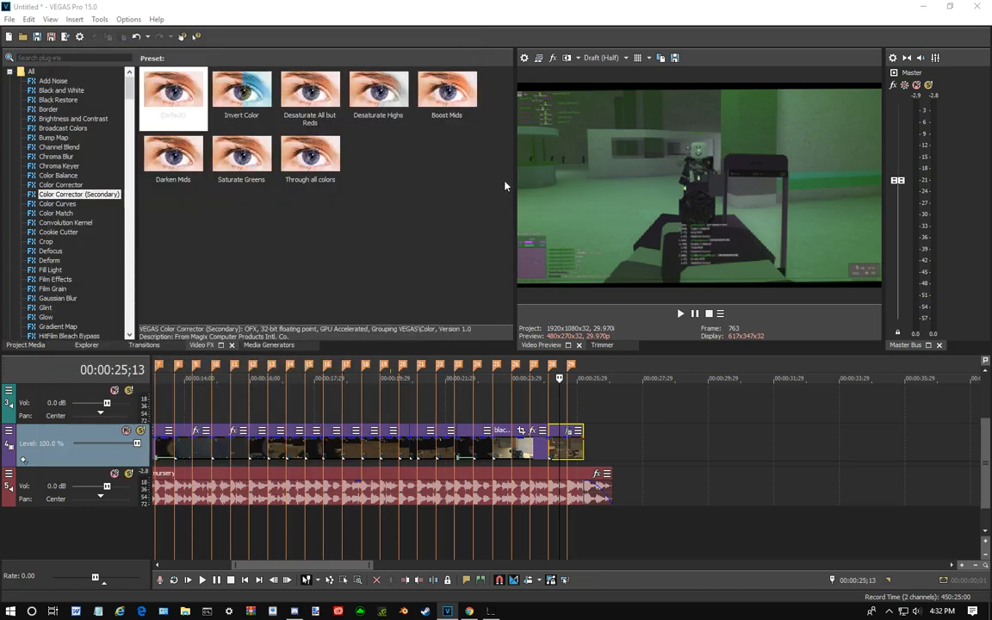
- Play the hue animation from 00:00:24;24 into the last clip and pause at 00:00:25;20
{"action": "left_click", "coordinate": [539, 379]}
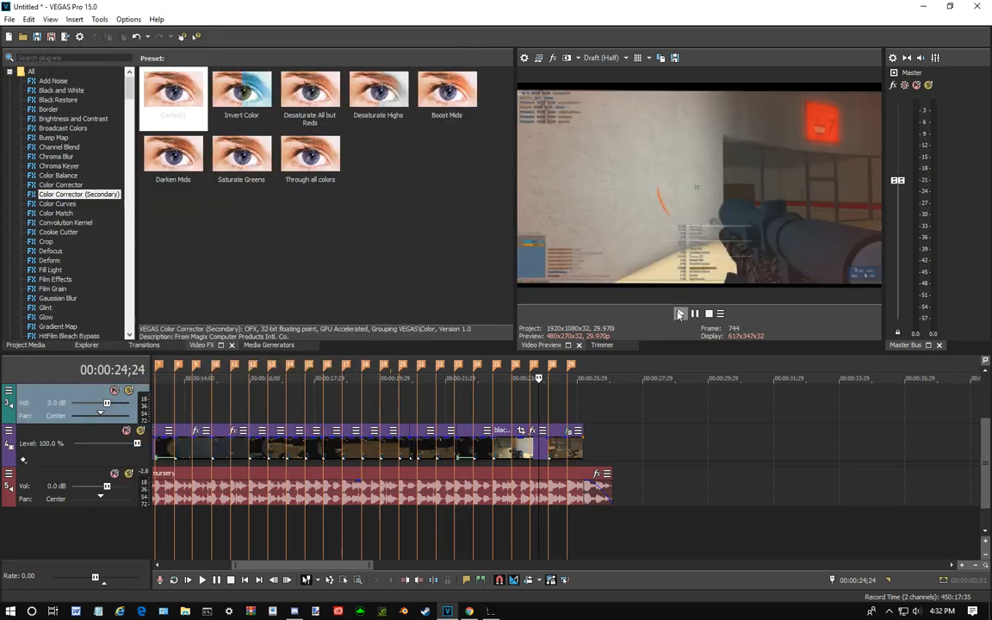
{"action": "left_click", "coordinate": [680, 313]}
{"action": "left_click", "coordinate": [684, 316]}
{"action": "left_click", "coordinate": [695, 314]}
- Delete the end Rotate hue keyframe from the last clip, turn off its animation and close the effect settings
{"action": "left_click", "coordinate": [566, 435]}
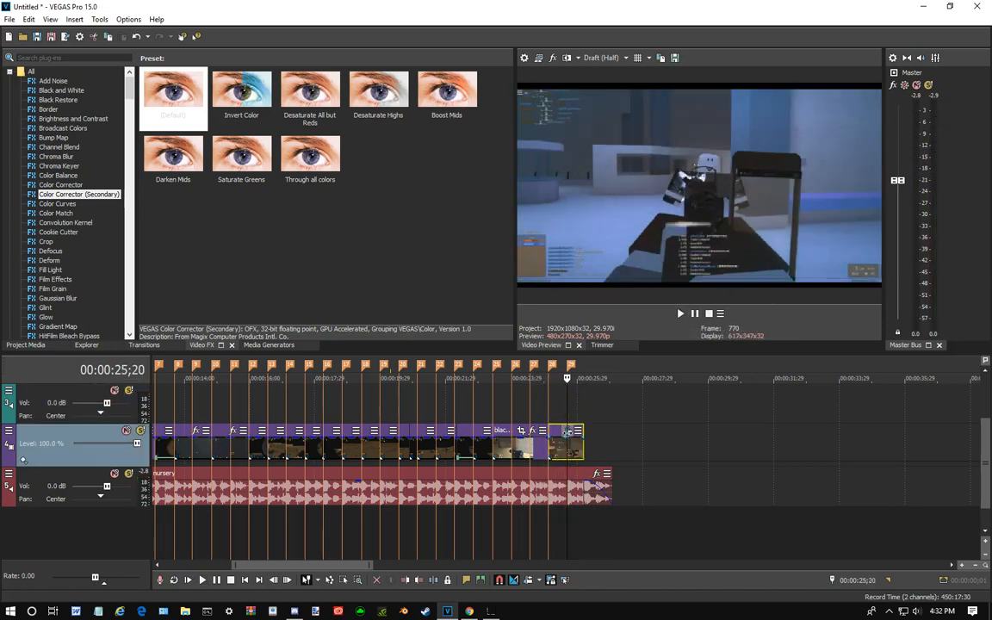
{"action": "left_click", "coordinate": [568, 431]}
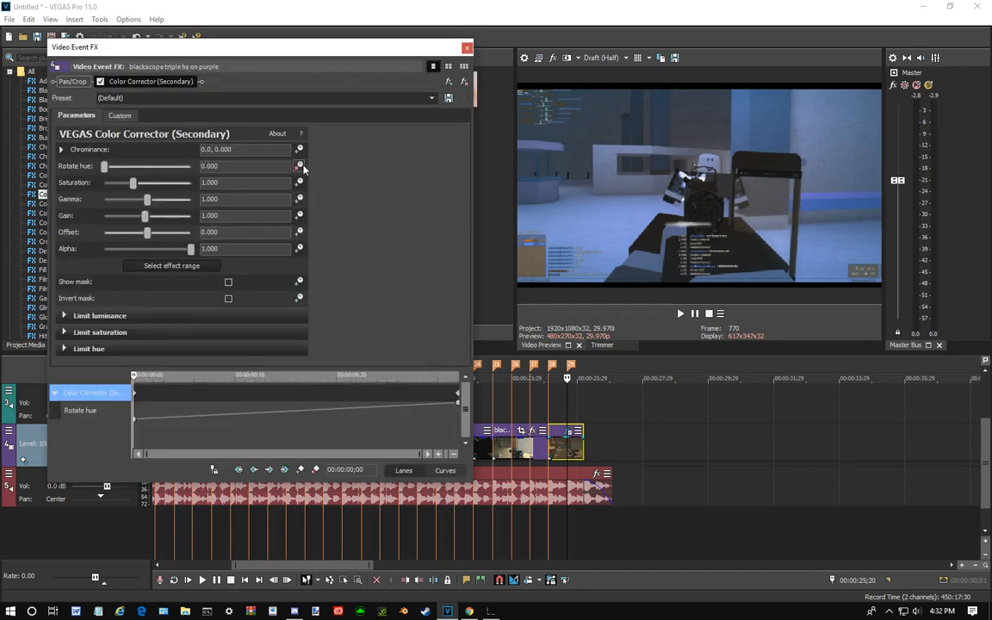
{"action": "left_click", "coordinate": [460, 405]}
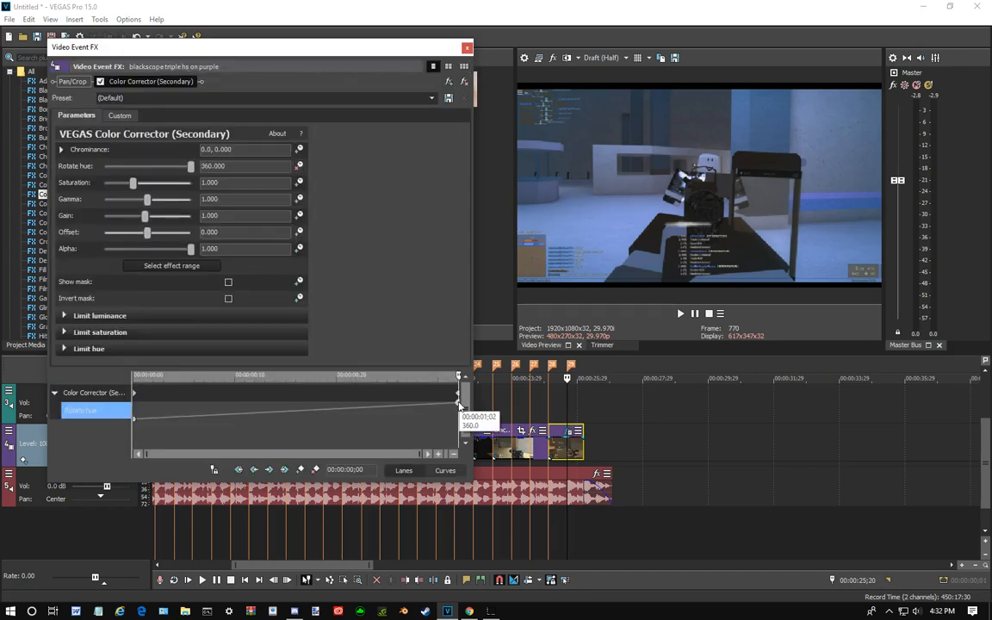
{"action": "right_click", "coordinate": [459, 405]}
{"action": "left_click", "coordinate": [484, 410]}
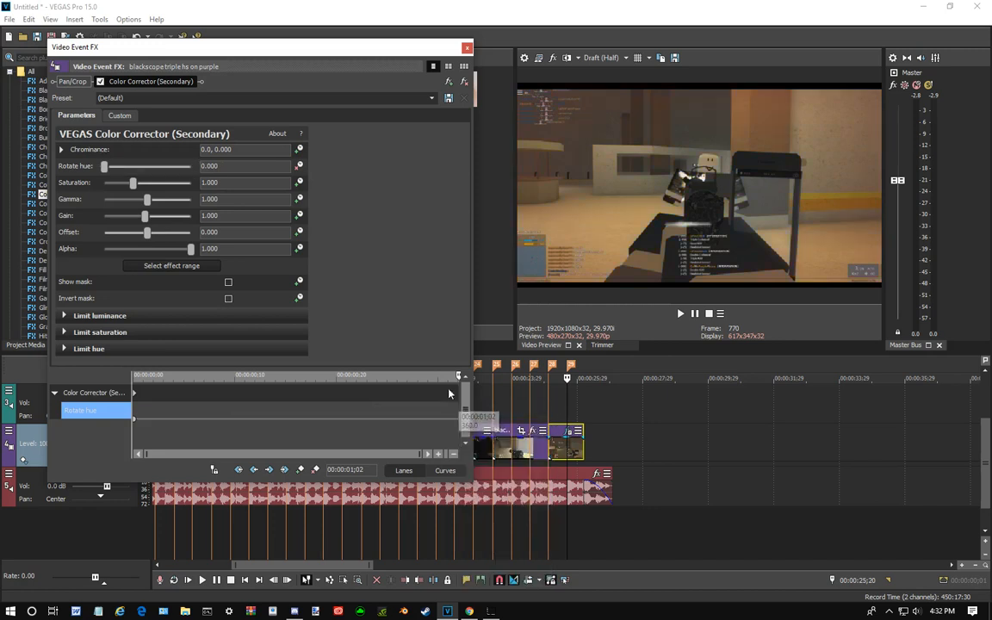
{"action": "left_click", "coordinate": [298, 167]}
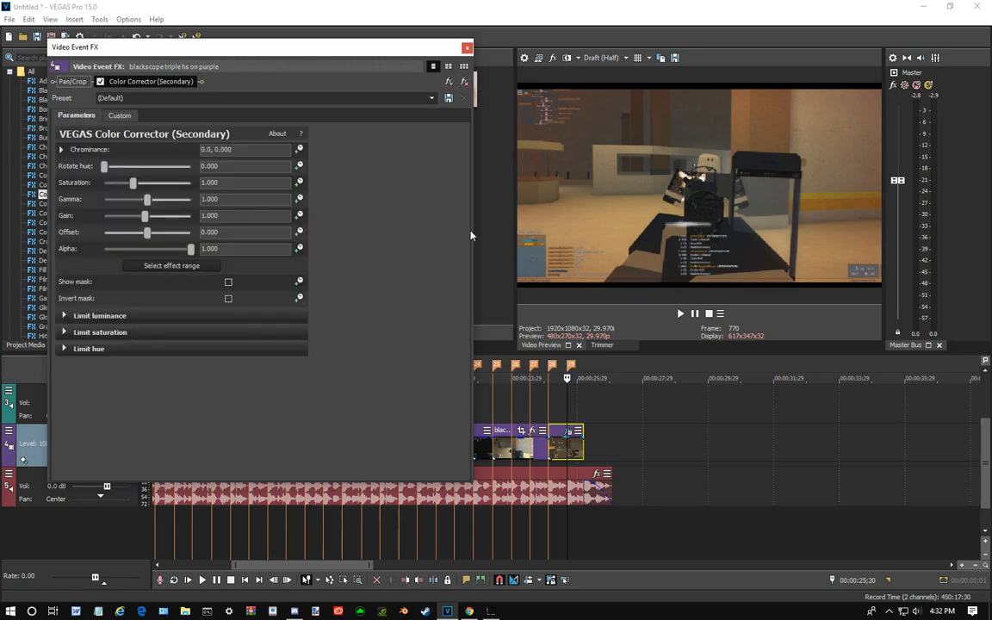
{"action": "left_click", "coordinate": [622, 405]}
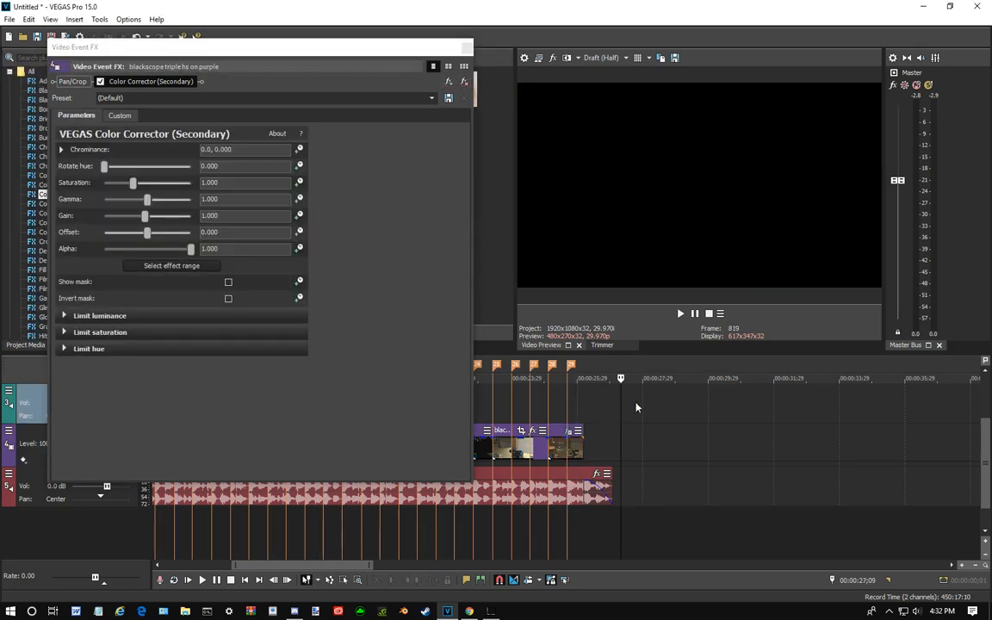
{"action": "left_click", "coordinate": [469, 45]}
- Try splitting both the last video clip and the nursery audio at 00:00:25;29, and undo the split
{"action": "left_click_drag", "start_coordinate": [621, 407], "coordinate": [577, 425]}
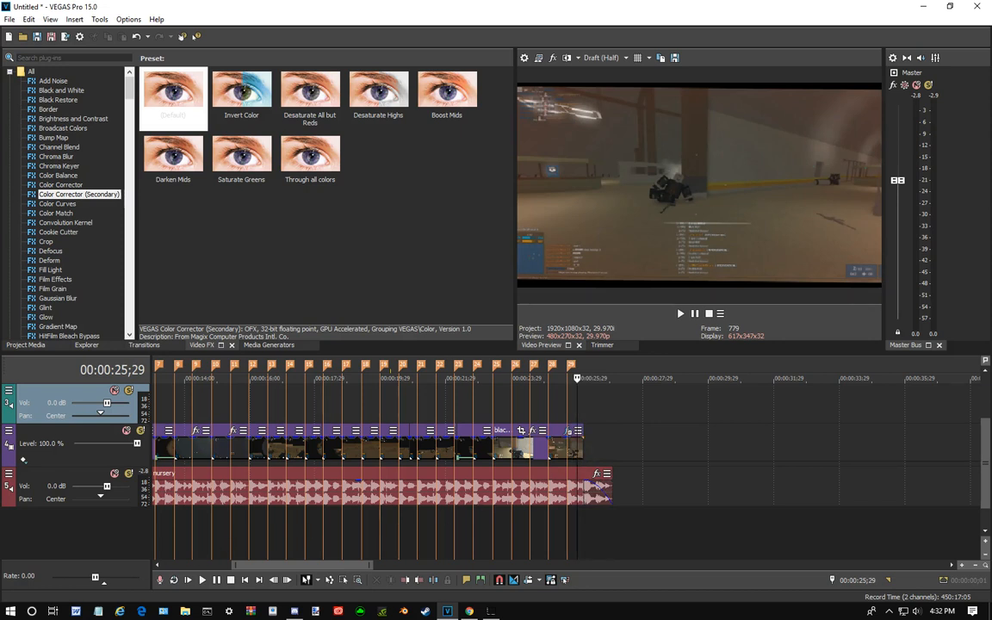
{"action": "key", "text": "s"}
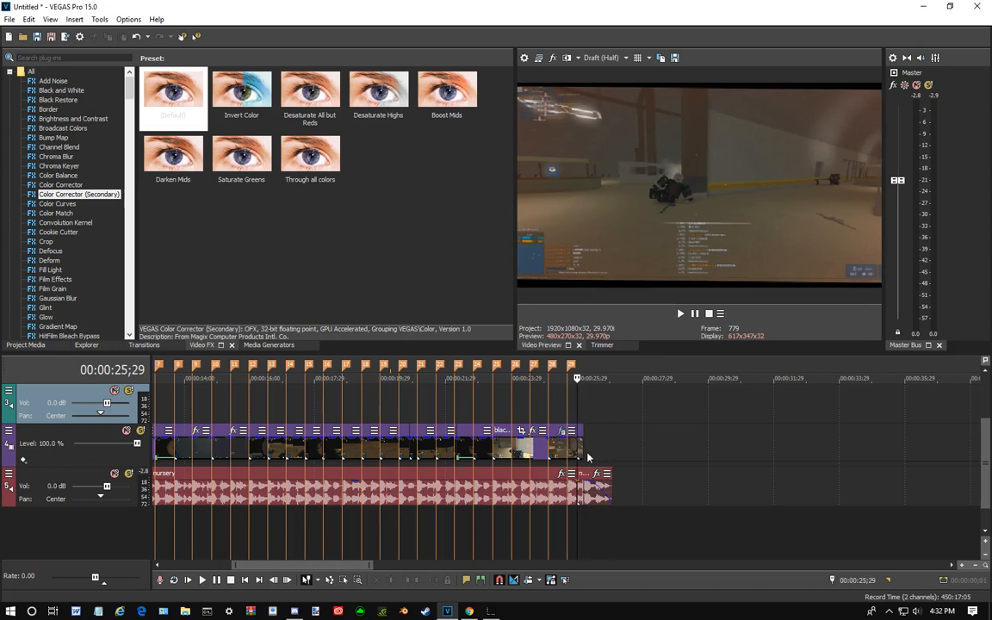
{"action": "scroll", "coordinate": [588, 457], "scroll_direction": "up", "scroll_amount": 3}
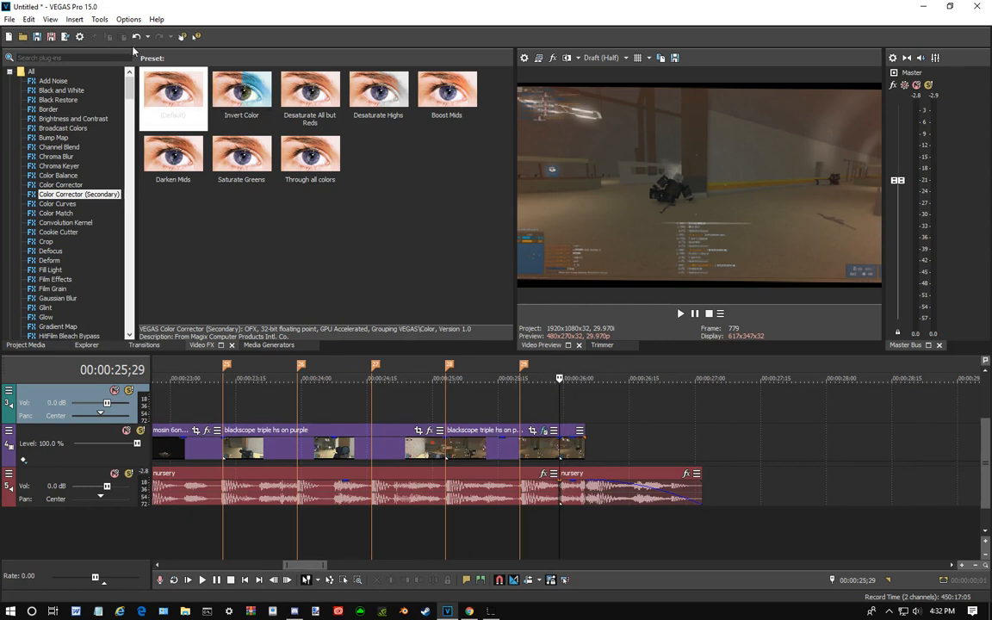
{"action": "left_click", "coordinate": [136, 36]}
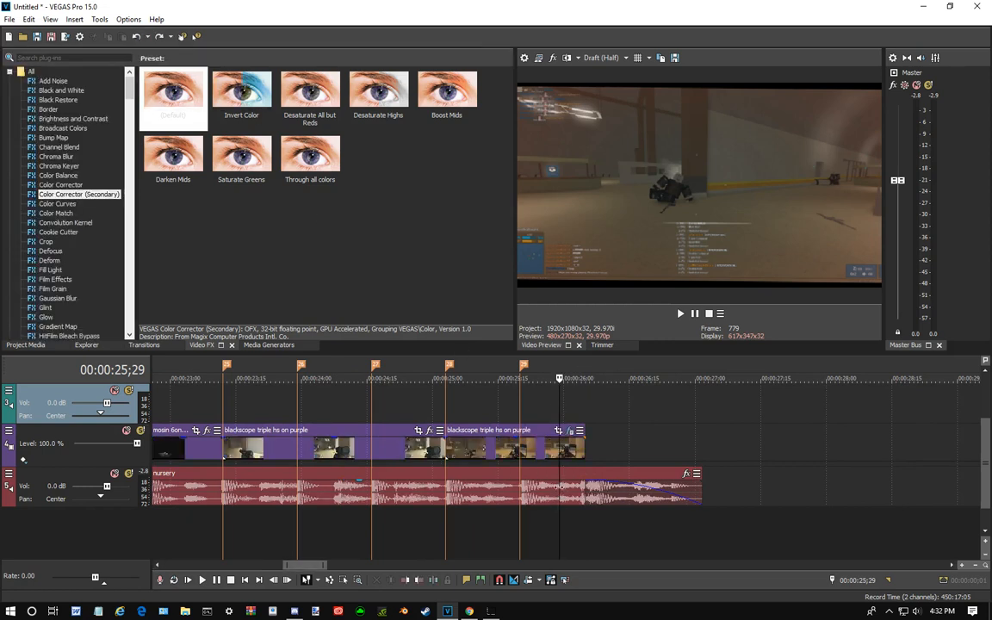
- Try splitting only the nursery audio at 00:00:25;29, and undo the changes to it
{"action": "left_click", "coordinate": [562, 493]}
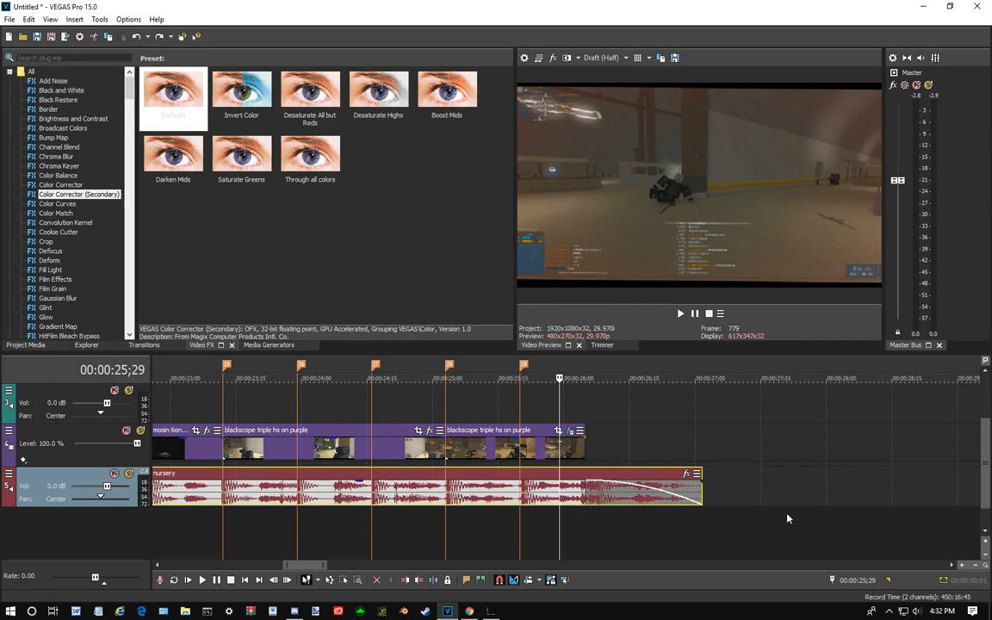
{"action": "key", "text": "s"}
{"action": "mouse_move", "coordinate": [647, 488]}
{"action": "left_mouse_down"}
{"action": "mouse_move", "coordinate": [699, 487]}
{"action": "mouse_move", "coordinate": [647, 487]}
{"action": "left_mouse_up"}
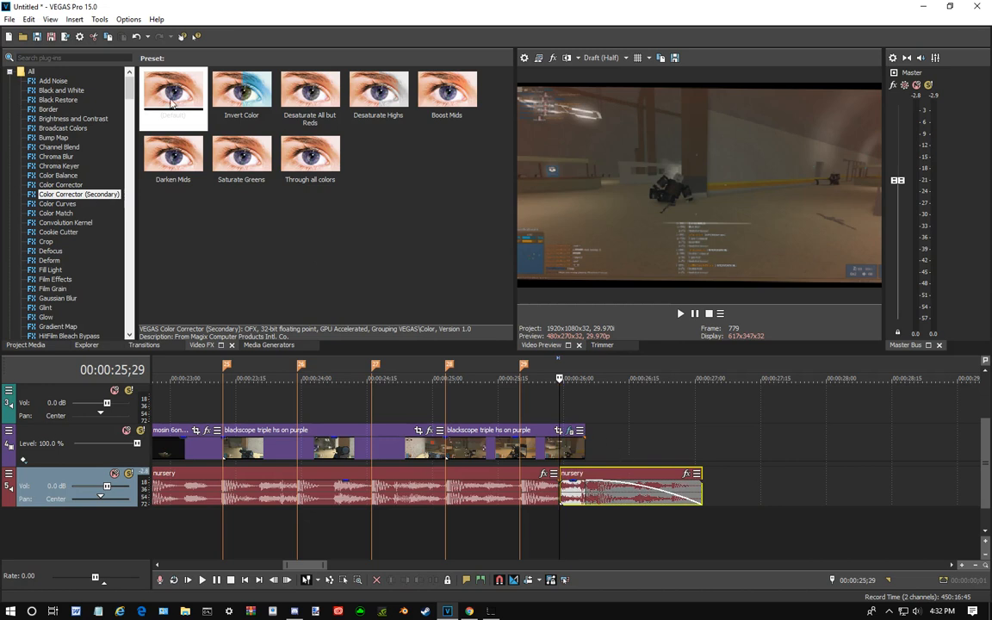
{"action": "left_click", "coordinate": [136, 36]}
{"action": "left_click", "coordinate": [136, 36]}
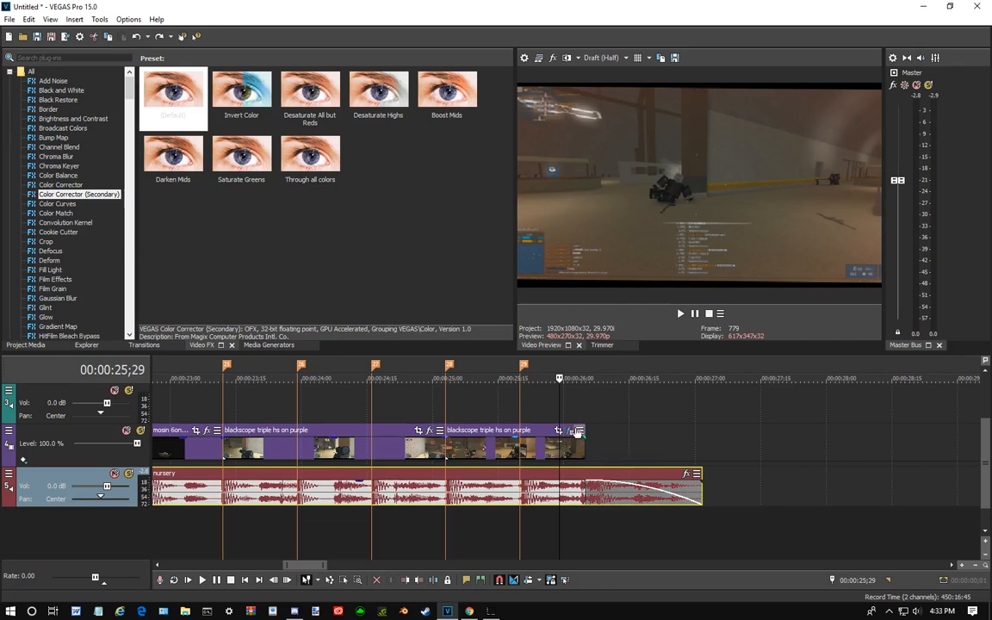
- Place the cursor at 00:00:25;28 on the last blackscope clip and add the S_Shape effect to its effect chain
{"action": "left_click", "coordinate": [609, 466]}
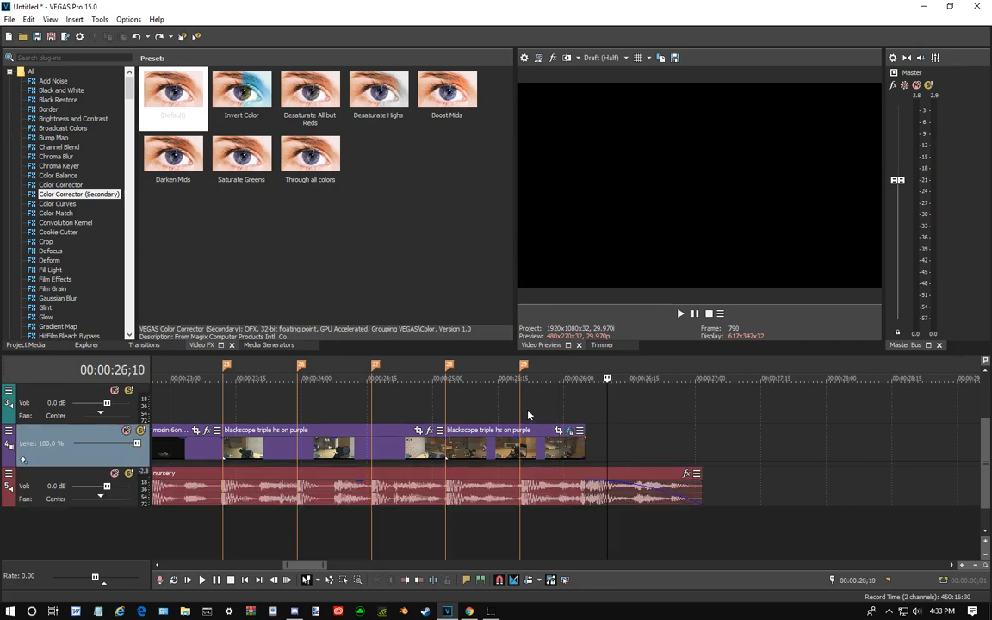
{"action": "left_click", "coordinate": [528, 412]}
{"action": "left_click", "coordinate": [555, 453]}
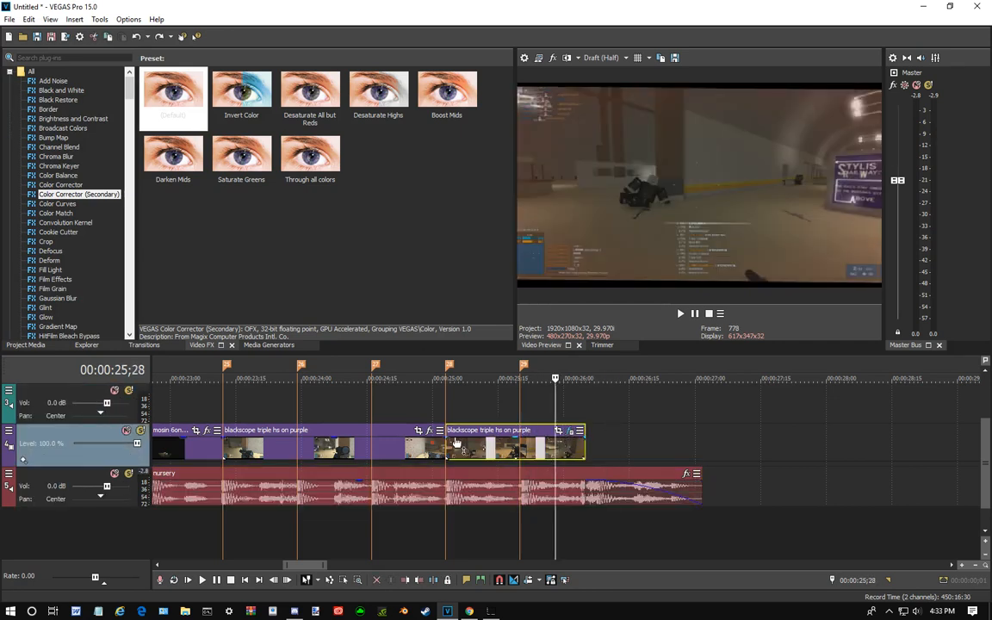
{"action": "left_click", "coordinate": [571, 432]}
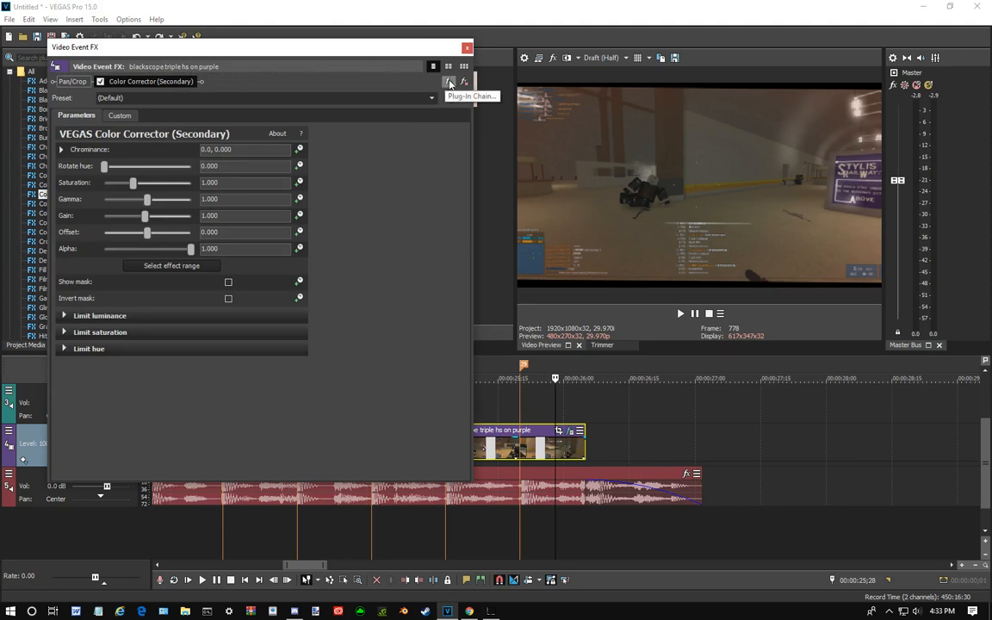
{"action": "left_click", "coordinate": [449, 82]}
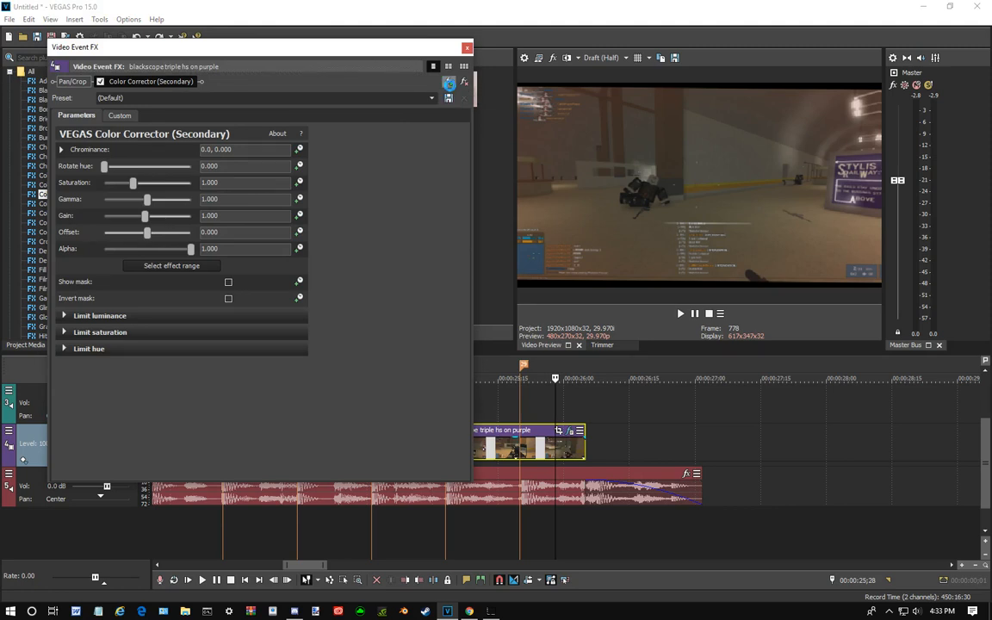
{"action": "scroll", "coordinate": [401, 302], "scroll_direction": "down", "scroll_amount": 10}
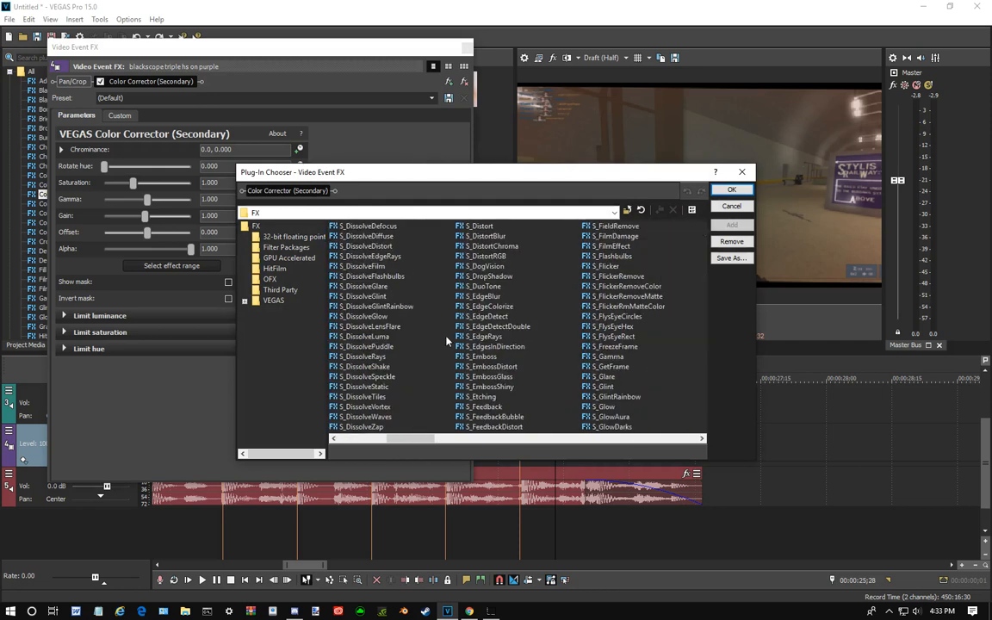
{"action": "scroll", "coordinate": [463, 321], "scroll_direction": "up", "scroll_amount": 10}
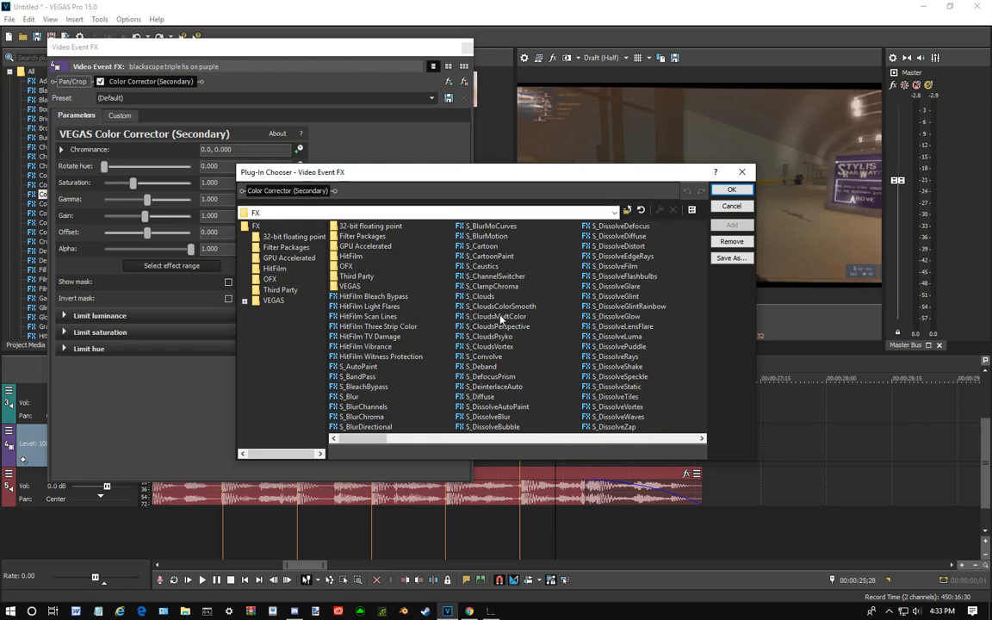
{"action": "scroll", "coordinate": [499, 317], "scroll_direction": "down", "scroll_amount": 2}
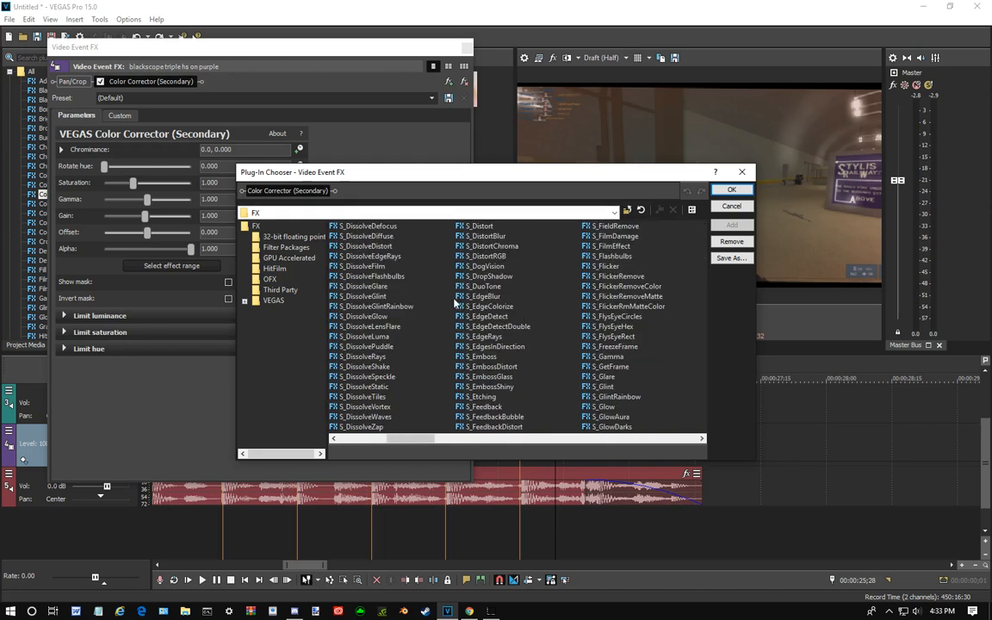
{"action": "scroll", "coordinate": [560, 301], "scroll_direction": "down", "scroll_amount": 1}
{"action": "scroll", "coordinate": [584, 267], "scroll_direction": "down", "scroll_amount": 2}
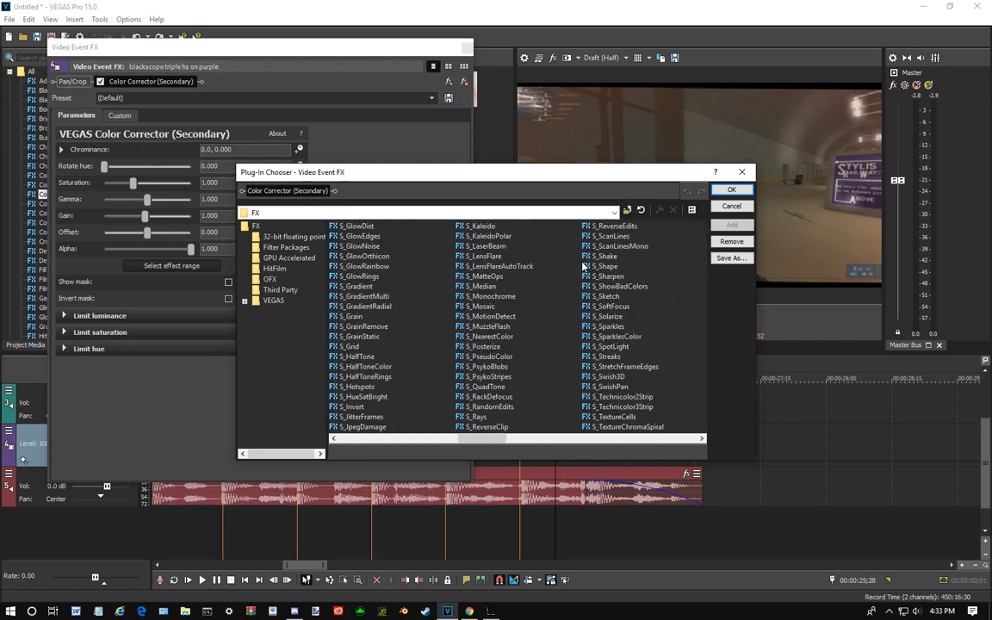
{"action": "scroll", "coordinate": [582, 273], "scroll_direction": "down", "scroll_amount": 1}
{"action": "scroll", "coordinate": [517, 278], "scroll_direction": "up", "scroll_amount": 1}
{"action": "left_click", "coordinate": [604, 266]}
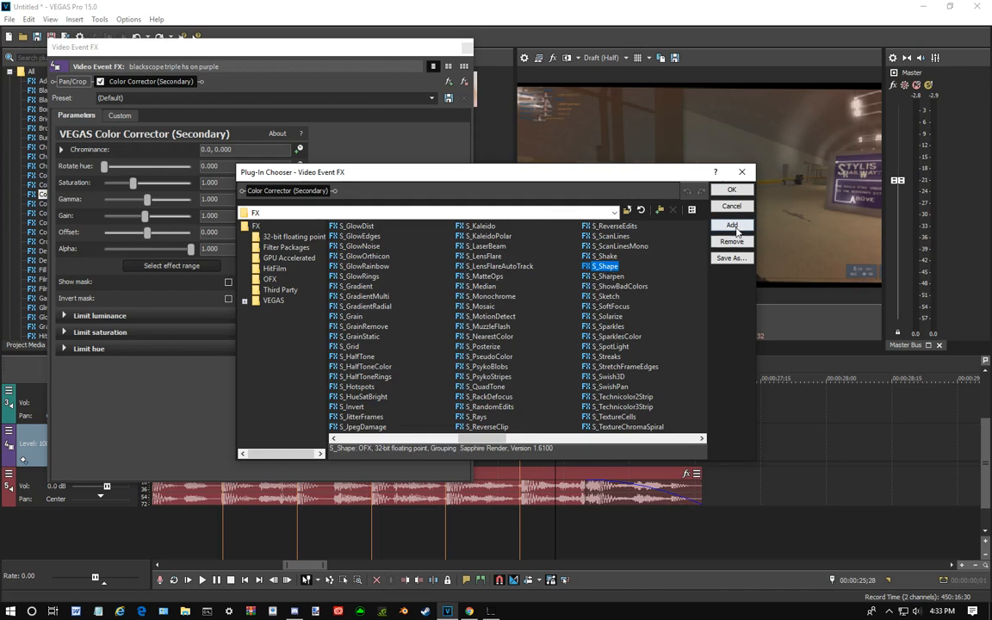
{"action": "left_click", "coordinate": [732, 226]}
{"action": "left_click", "coordinate": [731, 190]}
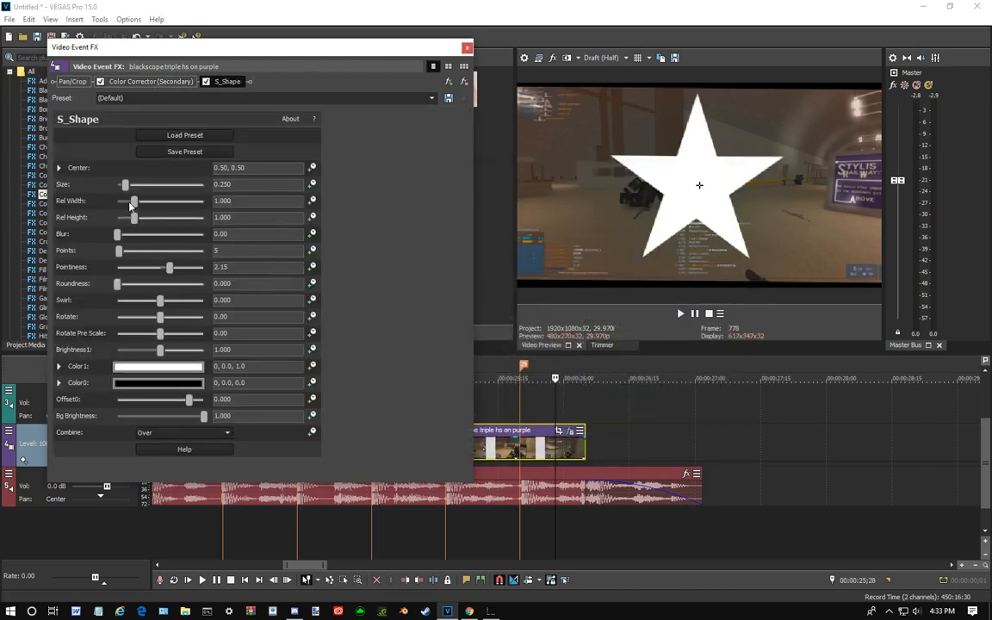
- Try the S_Shape star at size 0.374 and relative width 1.327, remove the effect from the clip and close its effect settings
{"action": "left_click_drag", "start_coordinate": [126, 186], "coordinate": [203, 201]}
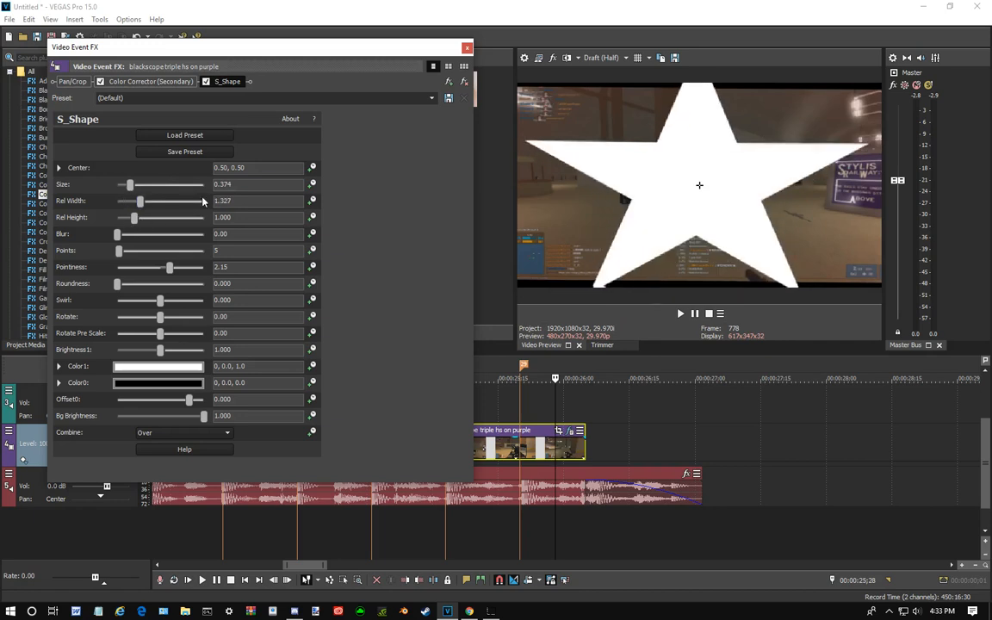
{"action": "left_click", "coordinate": [465, 84]}
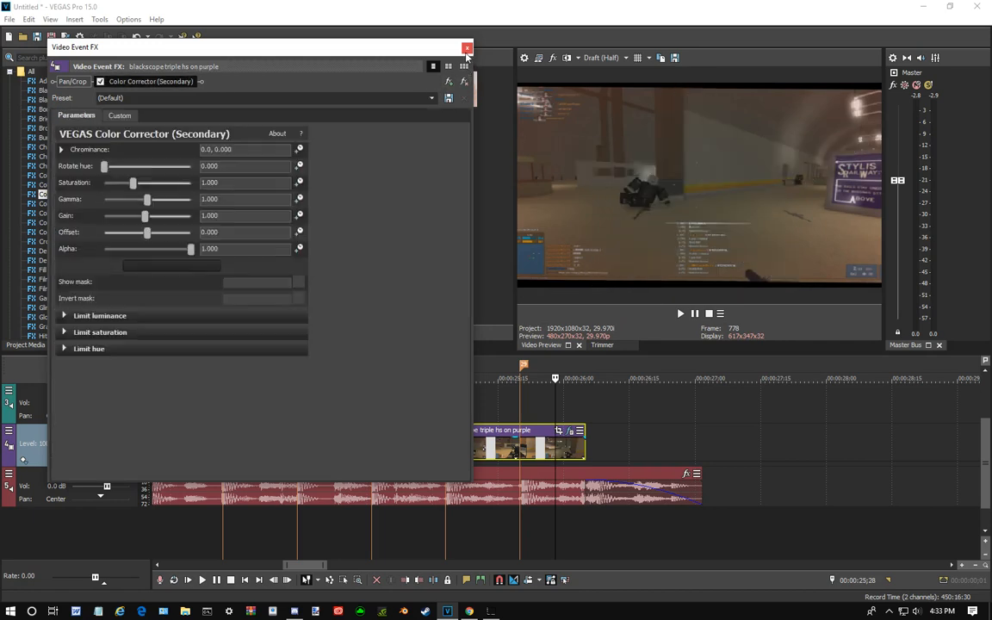
{"action": "left_click", "coordinate": [119, 114]}
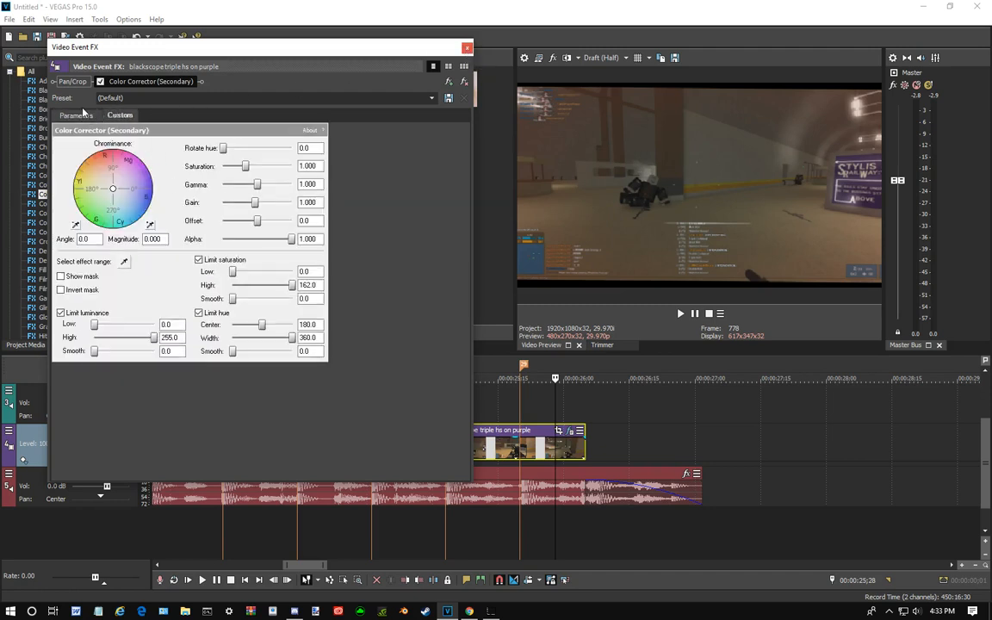
{"action": "left_click", "coordinate": [81, 111]}
{"action": "left_click", "coordinate": [467, 48]}
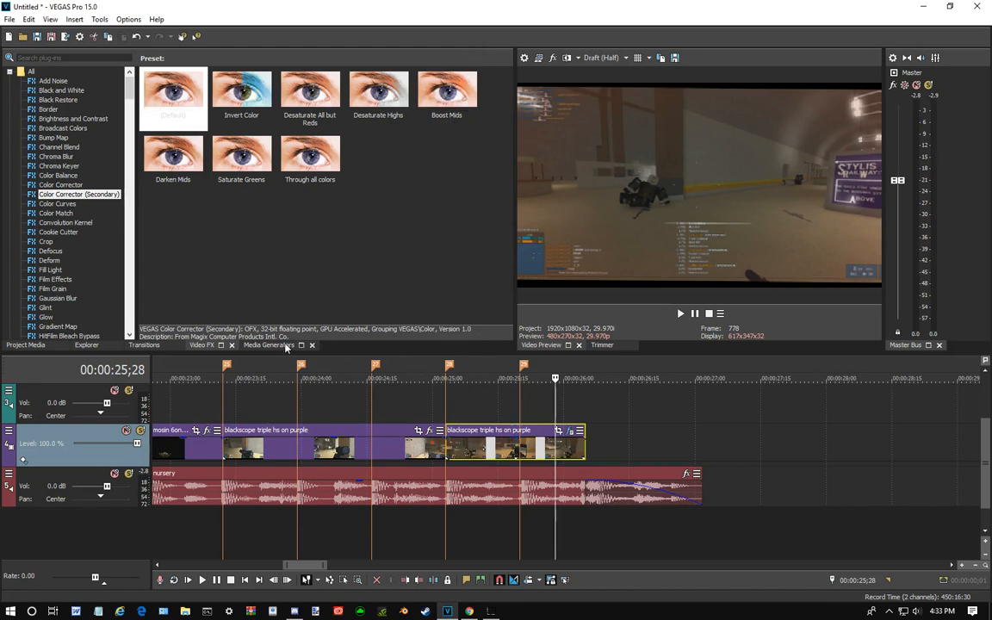
- Try the default S_CloudsVortex effect on the last blackscope clip, remove it from the effect chain and close the settings
{"action": "scroll", "coordinate": [80, 254], "scroll_direction": "down", "scroll_amount": 7}
{"action": "scroll", "coordinate": [80, 254], "scroll_direction": "down", "scroll_amount": 15}
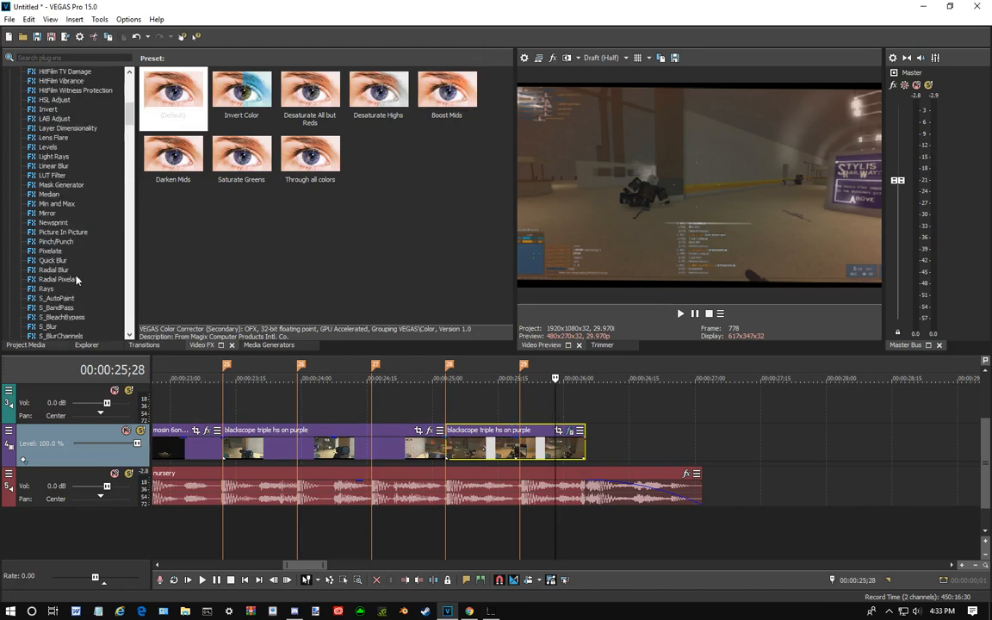
{"action": "scroll", "coordinate": [70, 255], "scroll_direction": "down", "scroll_amount": 3}
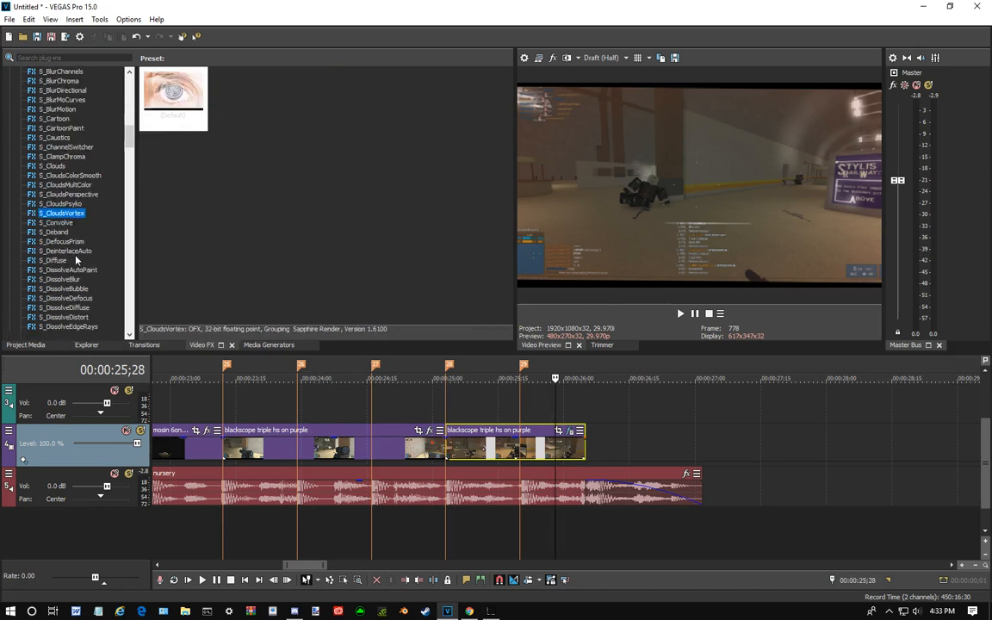
{"action": "left_click_drag", "start_coordinate": [159, 127], "coordinate": [541, 447]}
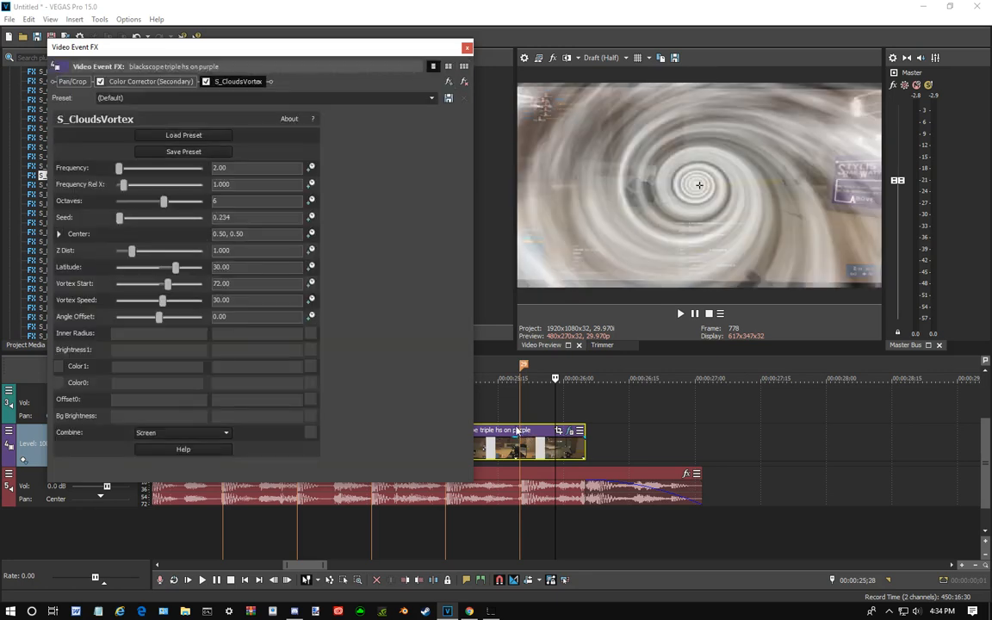
{"action": "left_click", "coordinate": [464, 83]}
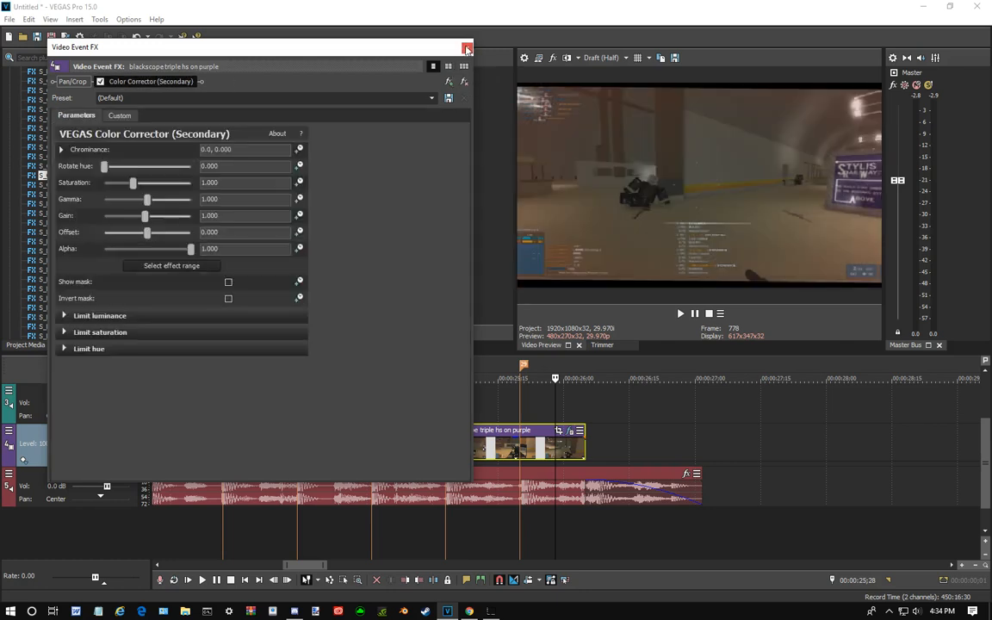
{"action": "left_click", "coordinate": [467, 47]}
- Examine the opening of the edit by scrubbing around the start of the first gameplay clip
{"action": "scroll", "coordinate": [555, 403], "scroll_direction": "down", "scroll_amount": 10}
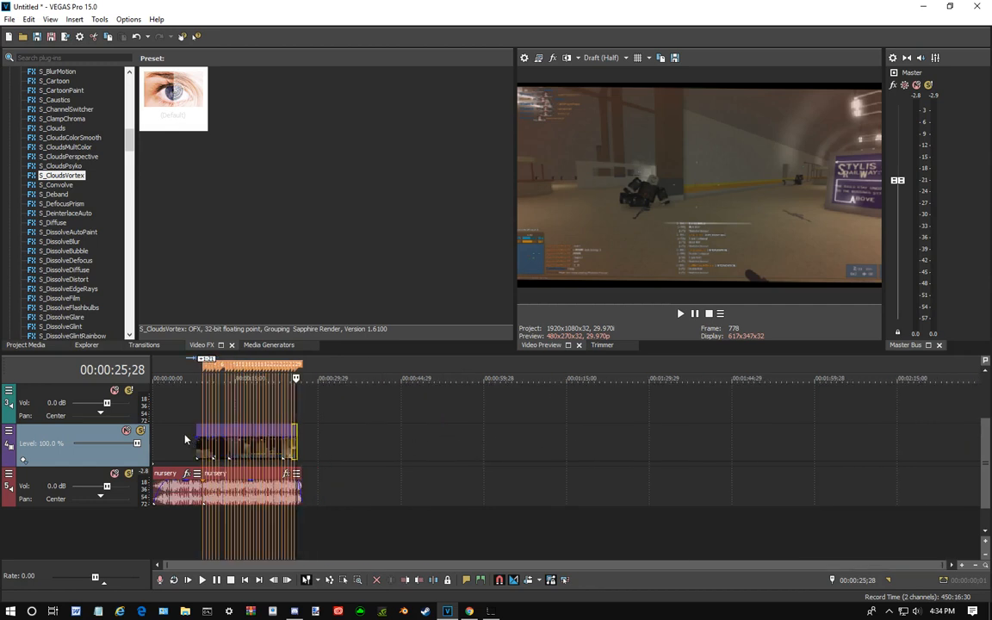
{"action": "left_click", "coordinate": [184, 439]}
{"action": "left_click", "coordinate": [206, 420]}
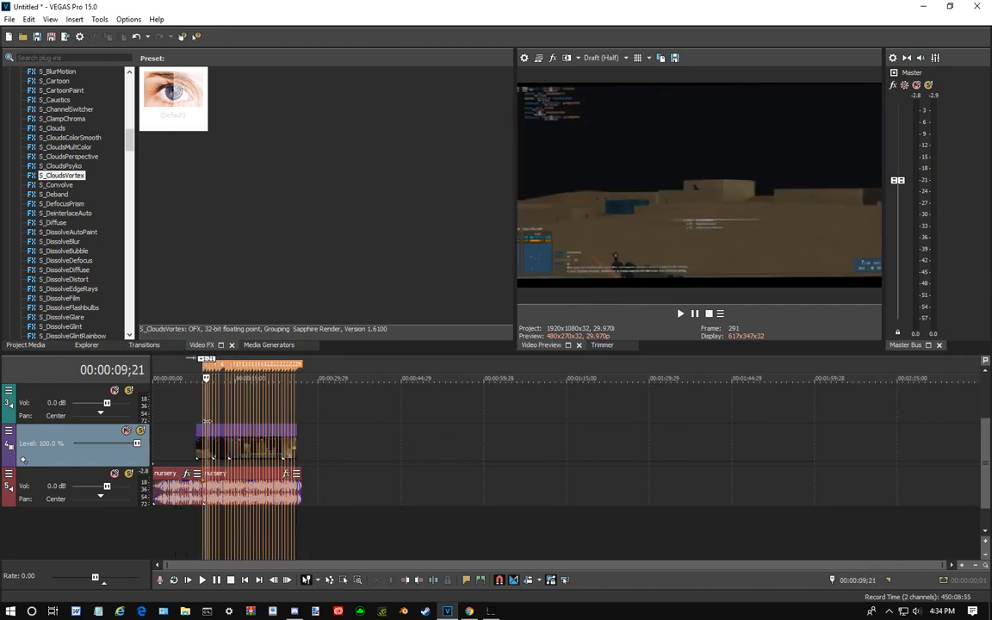
{"action": "left_click", "coordinate": [204, 421]}
{"action": "left_click", "coordinate": [210, 420]}
{"action": "left_click", "coordinate": [213, 420]}
{"action": "left_click", "coordinate": [188, 421]}
{"action": "left_click", "coordinate": [207, 421]}
{"action": "left_click", "coordinate": [213, 420]}
{"action": "left_click", "coordinate": [195, 410]}
{"action": "left_click", "coordinate": [188, 409]}
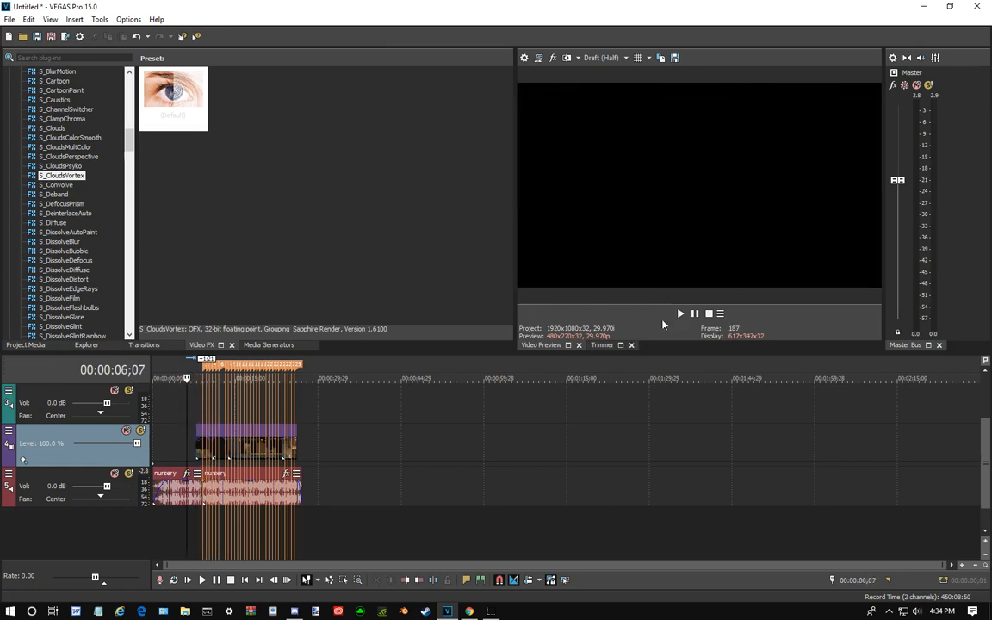
- Examine the intro at the start of the timeline and the layout of clips and beat markers along the nursery audio
{"action": "scroll", "coordinate": [432, 431], "scroll_direction": "up", "scroll_amount": 4}
{"action": "scroll", "coordinate": [432, 430], "scroll_direction": "up", "scroll_amount": 3}
{"action": "scroll", "coordinate": [505, 427], "scroll_direction": "up", "scroll_amount": 1}
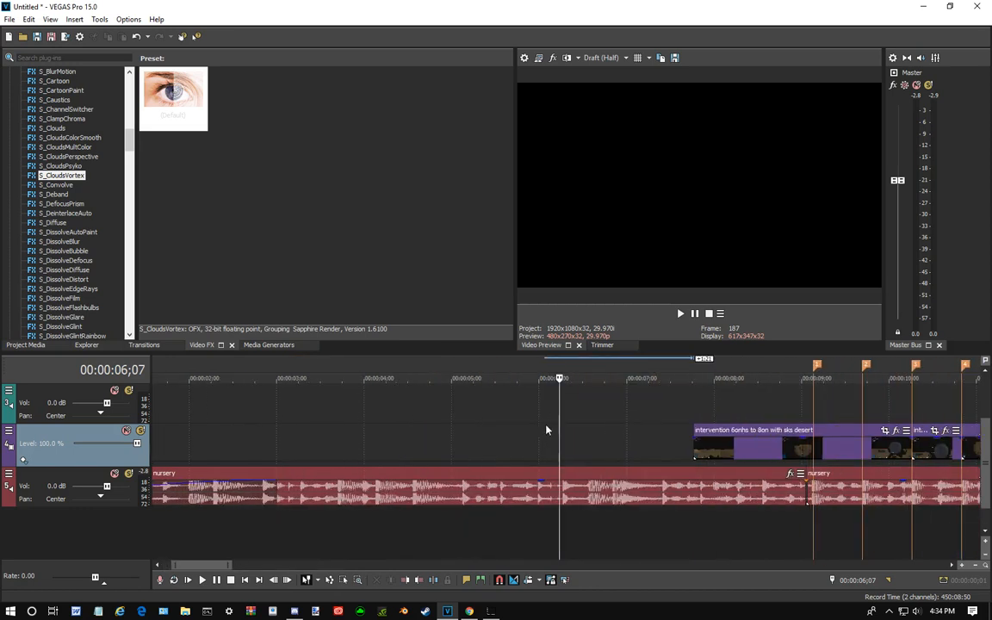
{"action": "key", "text": "ctrl+Home"}
{"action": "left_click", "coordinate": [164, 448]}
{"action": "left_click", "coordinate": [243, 453]}
{"action": "scroll", "coordinate": [313, 461], "scroll_direction": "down", "scroll_amount": 1}
{"action": "scroll", "coordinate": [306, 456], "scroll_direction": "down", "scroll_amount": 2}
{"action": "scroll", "coordinate": [259, 439], "scroll_direction": "up", "scroll_amount": 2}
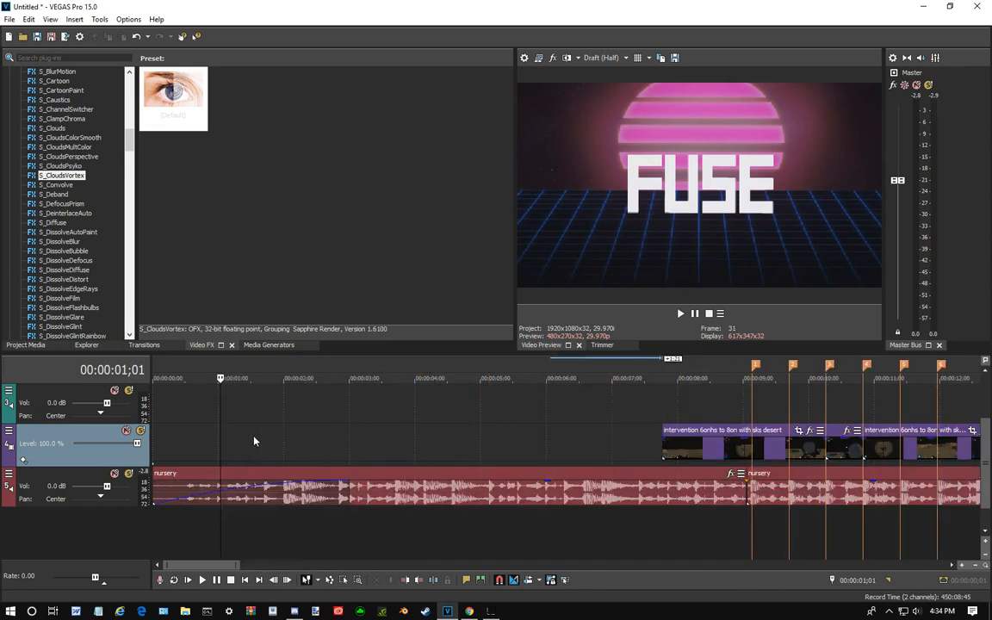
{"action": "scroll", "coordinate": [224, 457], "scroll_direction": "down", "scroll_amount": 4}
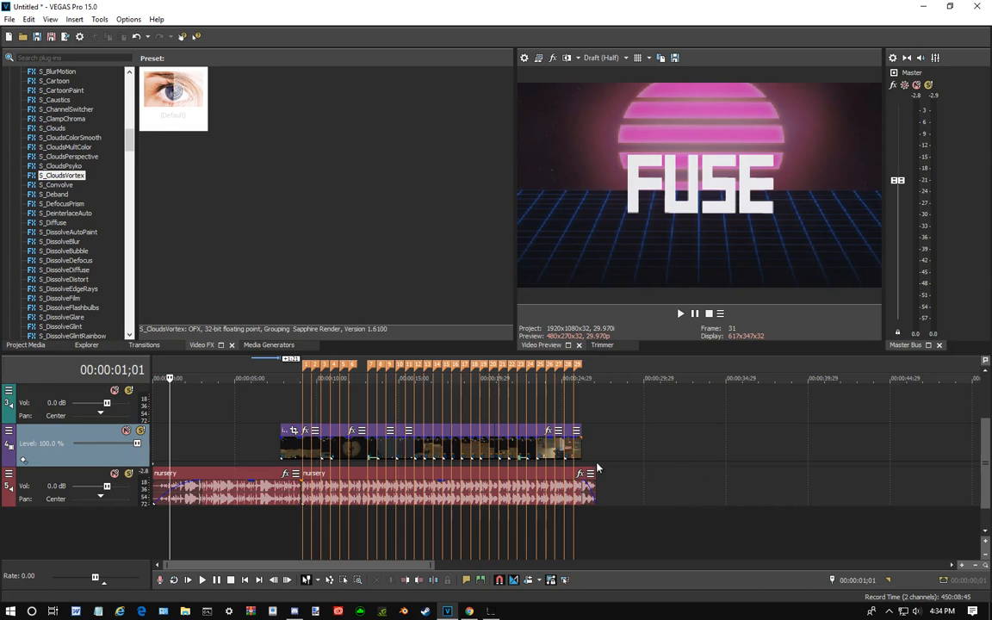
{"action": "scroll", "coordinate": [234, 456], "scroll_direction": "up", "scroll_amount": 3}
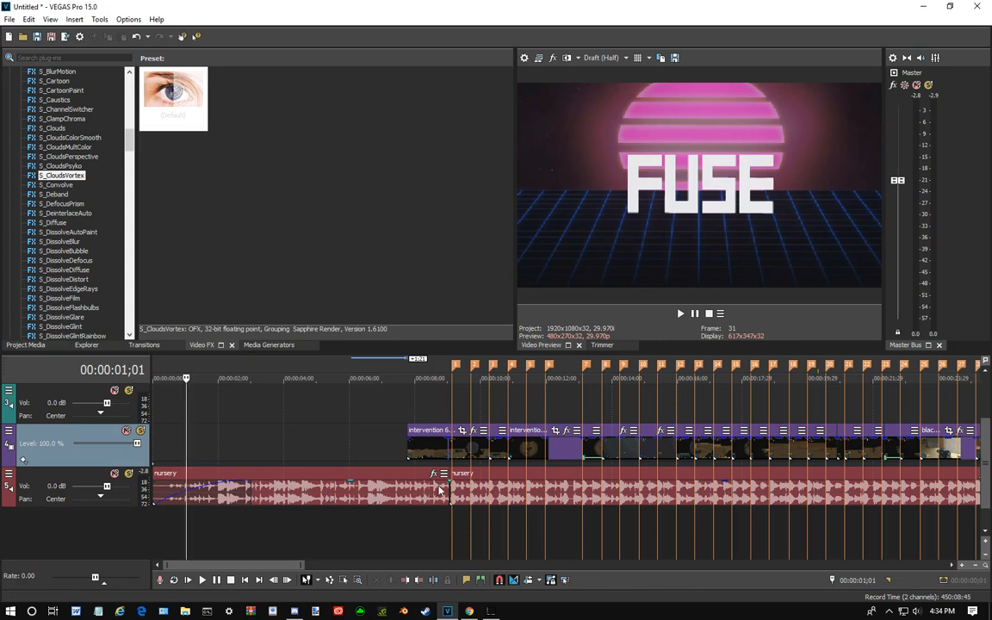
{"action": "scroll", "coordinate": [439, 489], "scroll_direction": "up", "scroll_amount": 2}
{"action": "scroll", "coordinate": [472, 479], "scroll_direction": "down", "scroll_amount": 5}
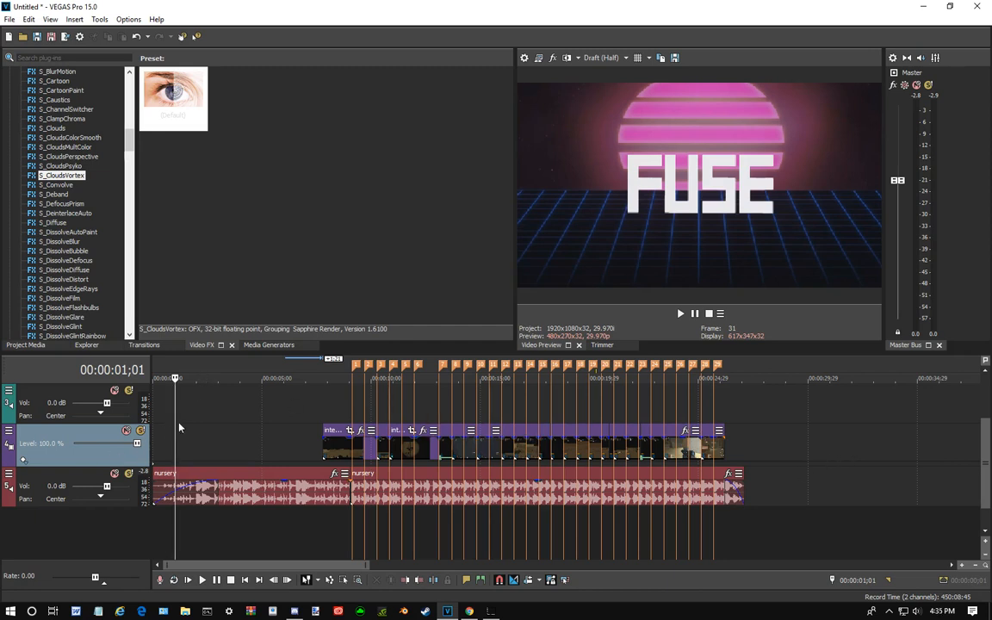
- Paste two copies of the first intervention clip before it on the same track and overlap them into a crossfade of about 2;04
{"action": "left_click", "coordinate": [332, 450]}
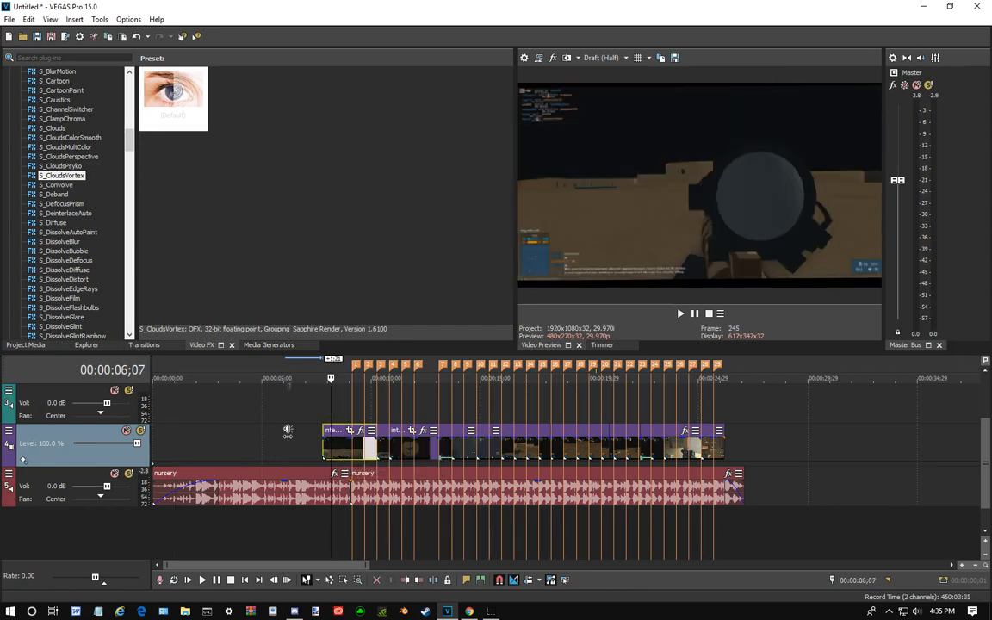
{"action": "key", "text": "ctrl+v"}
{"action": "left_click_drag", "start_coordinate": [295, 433], "coordinate": [250, 435]}
{"action": "left_click", "coordinate": [210, 433]}
{"action": "key", "text": "ctrl+v"}
{"action": "left_click_drag", "start_coordinate": [220, 433], "coordinate": [248, 437]}
{"action": "scroll", "coordinate": [316, 430], "scroll_direction": "up", "scroll_amount": 1}
{"action": "scroll", "coordinate": [317, 431], "scroll_direction": "down", "scroll_amount": 2}
{"action": "scroll", "coordinate": [317, 428], "scroll_direction": "up", "scroll_amount": 2}
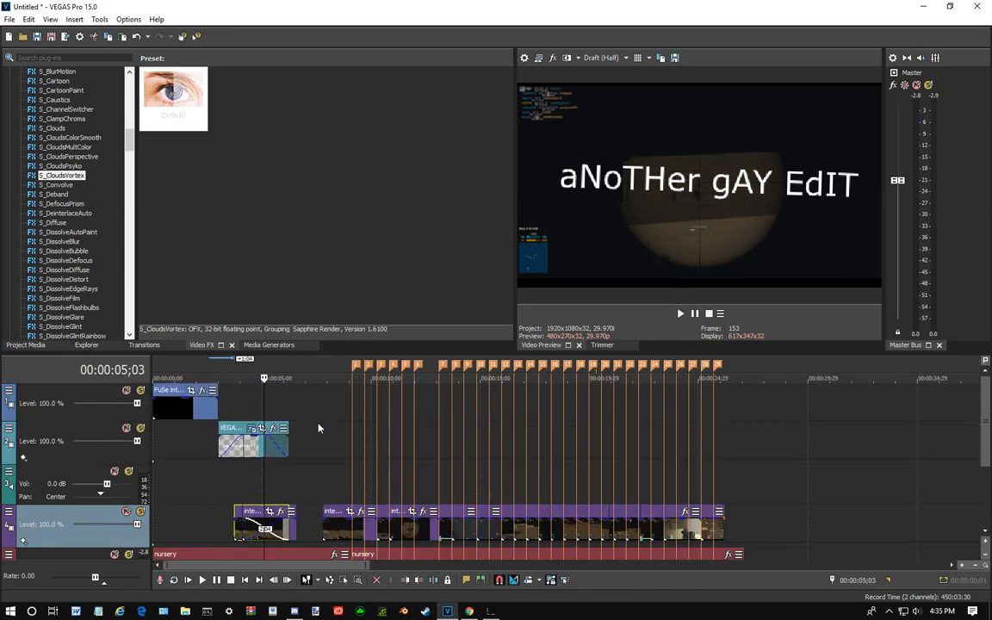
- Delete the generated text event on track 2 and play the crossfade between the pasted clips from 00:00:03;10
{"action": "right_click", "coordinate": [235, 428]}
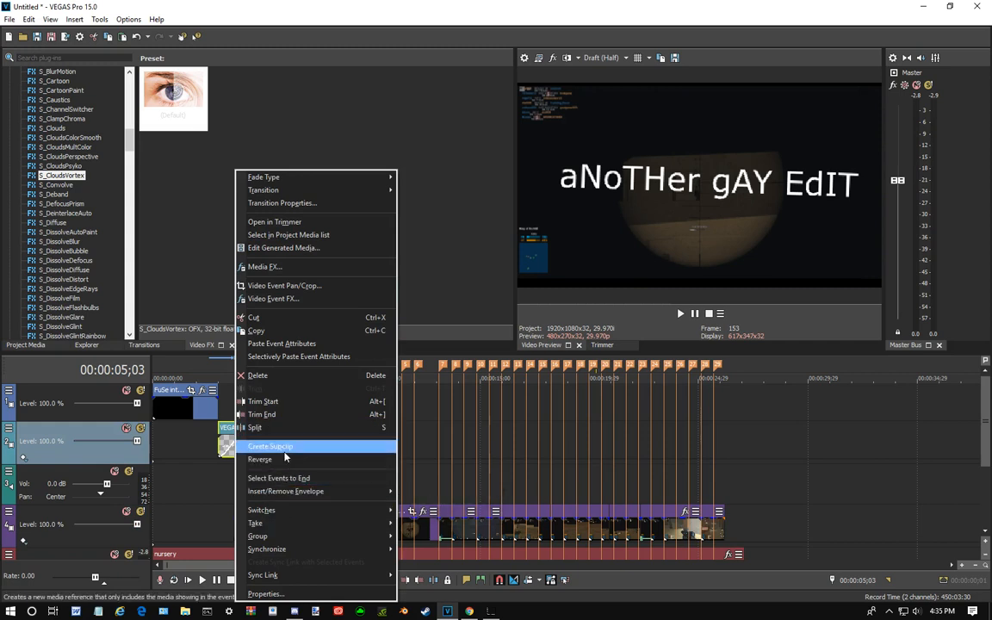
{"action": "left_click", "coordinate": [287, 375]}
{"action": "scroll", "coordinate": [267, 485], "scroll_direction": "down", "scroll_amount": 1}
{"action": "scroll", "coordinate": [250, 482], "scroll_direction": "up", "scroll_amount": 1}
{"action": "left_click", "coordinate": [243, 482]}
{"action": "left_click", "coordinate": [226, 482]}
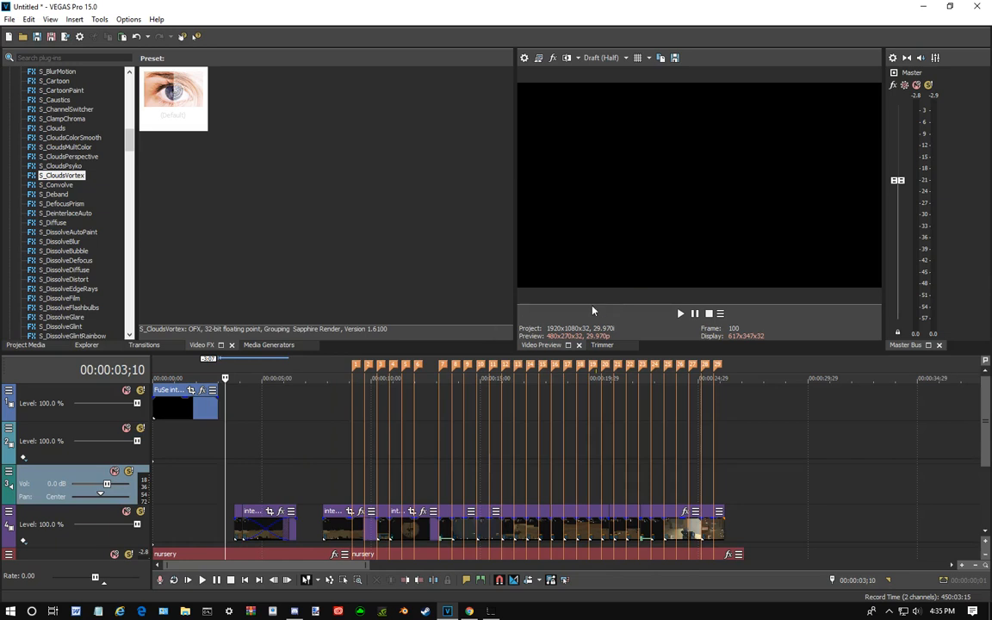
{"action": "left_click", "coordinate": [680, 315]}
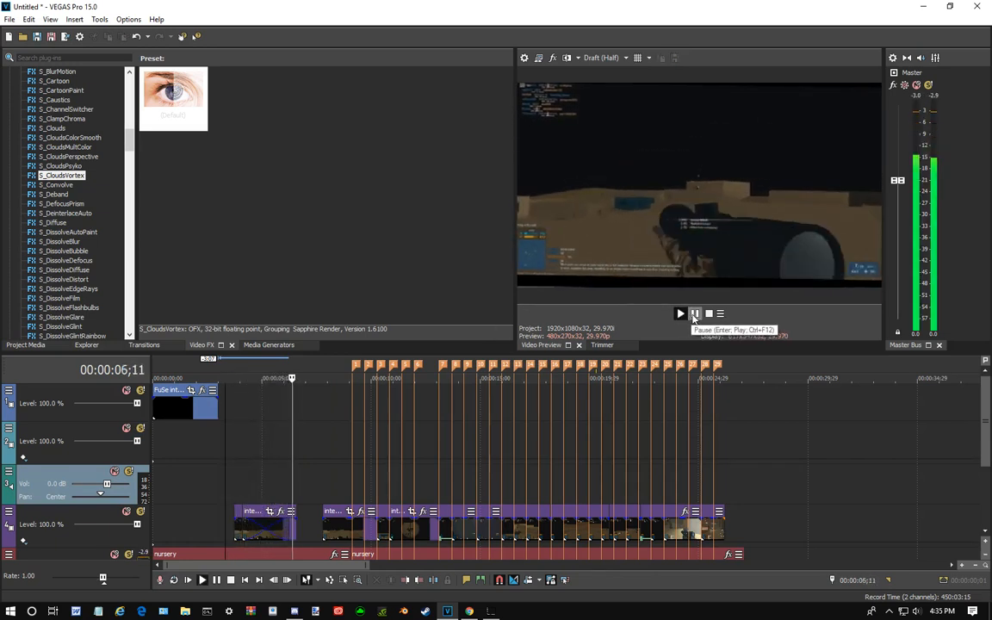
{"action": "left_click", "coordinate": [695, 315]}
- Delete the two overlapping pasted copies of the intervention clip
{"action": "left_click", "coordinate": [280, 529]}
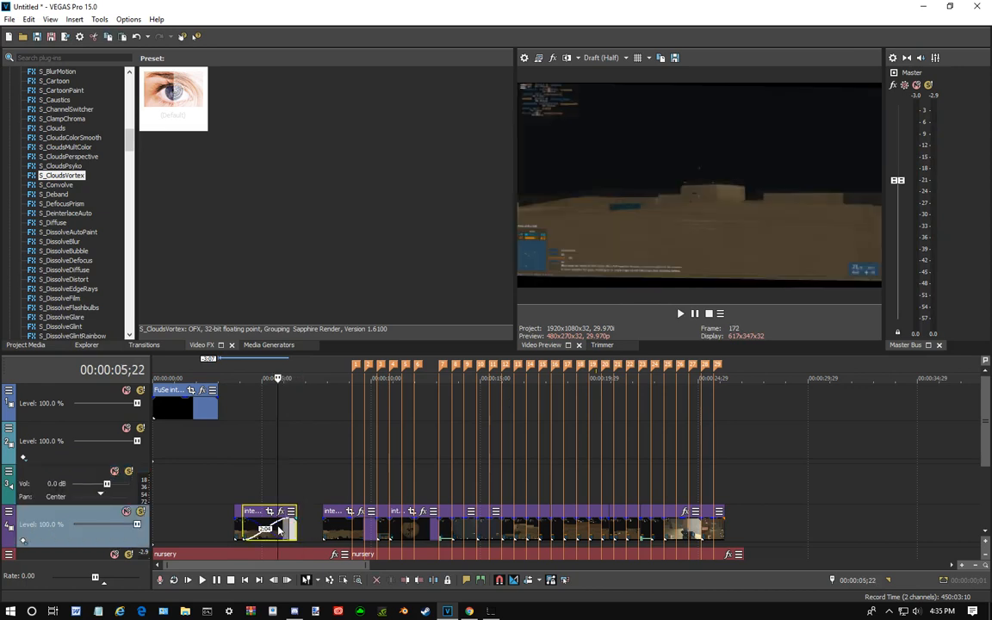
{"action": "key", "text": "Delete"}
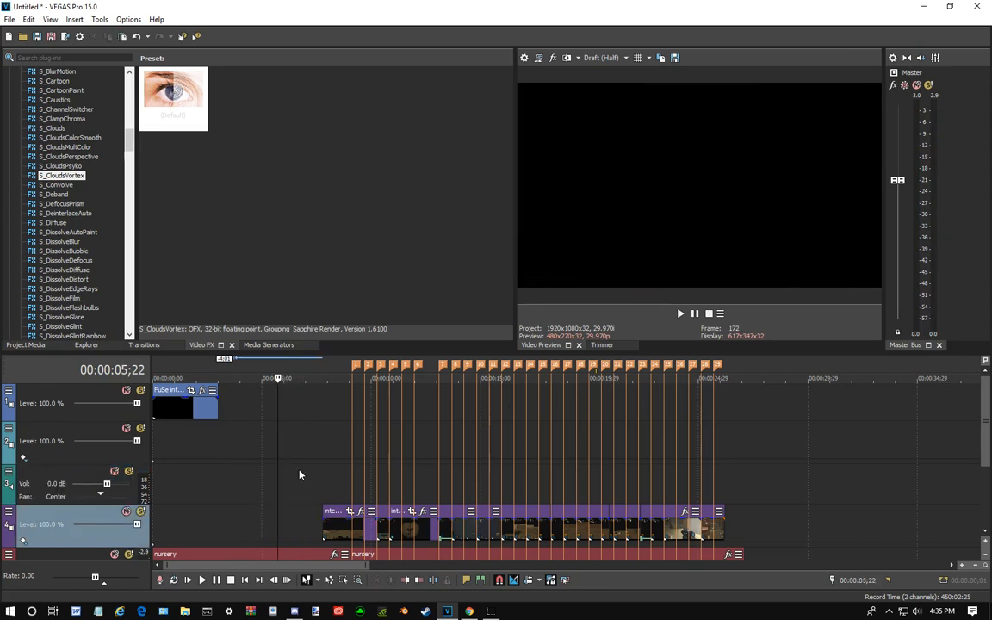
{"action": "left_click", "coordinate": [341, 530]}
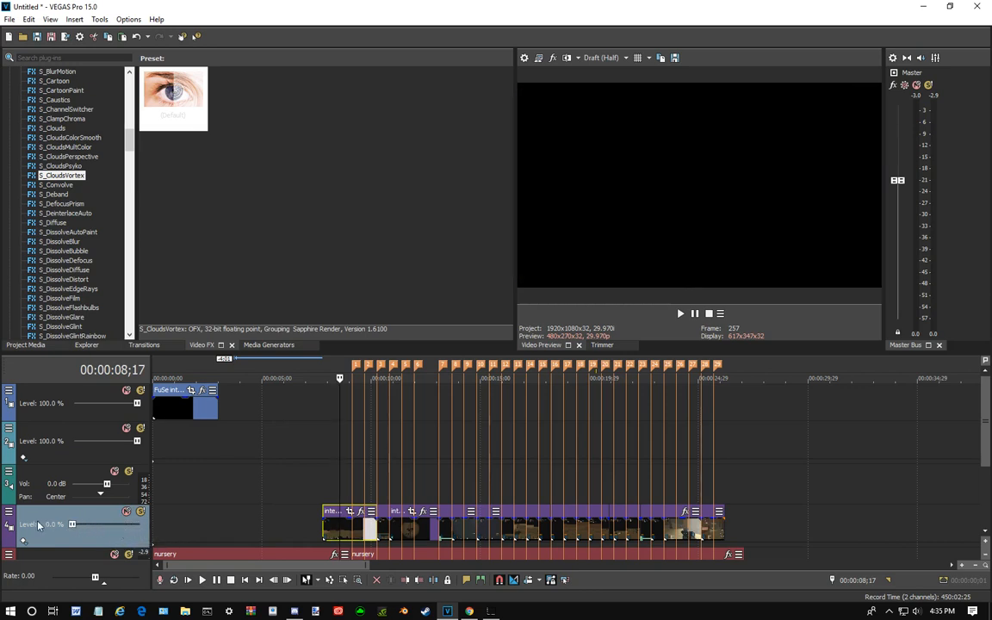
{"action": "left_click", "coordinate": [270, 472]}
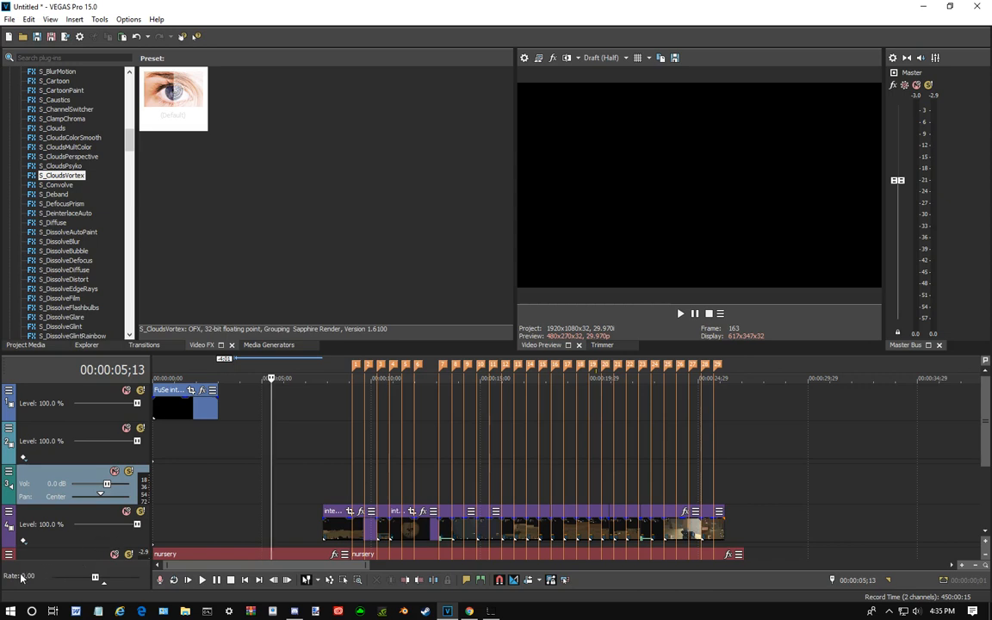
{"action": "scroll", "coordinate": [314, 482], "scroll_direction": "down", "scroll_amount": 3}
{"action": "scroll", "coordinate": [314, 482], "scroll_direction": "up", "scroll_amount": 3}
{"action": "mouse_move", "coordinate": [987, 426]}
{"action": "left_mouse_down"}
{"action": "mouse_move", "coordinate": [985, 466]}
{"action": "mouse_move", "coordinate": [988, 430]}
{"action": "left_mouse_up"}
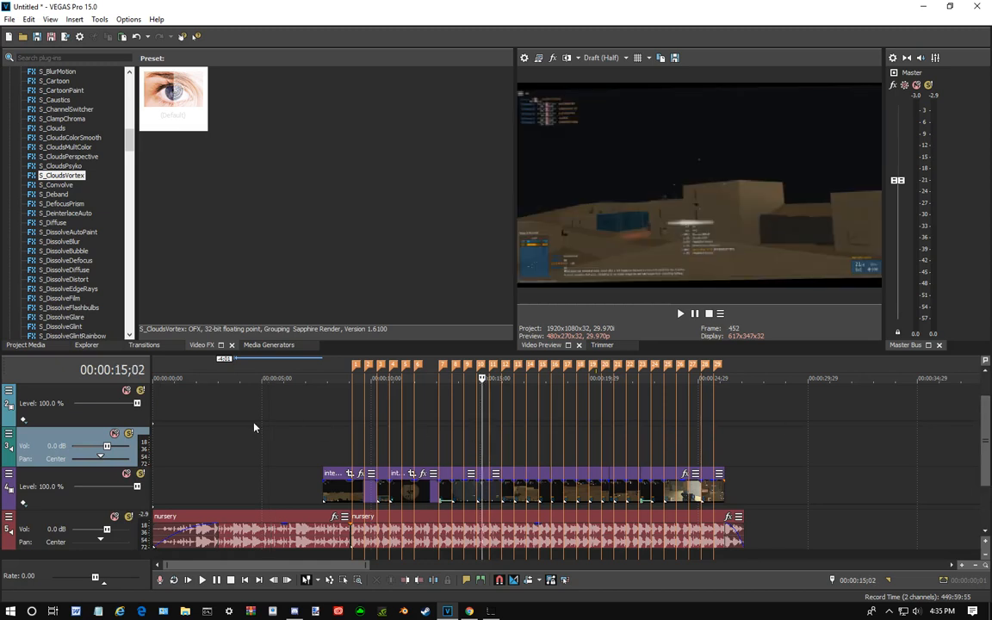
{"action": "left_click", "coordinate": [254, 398]}
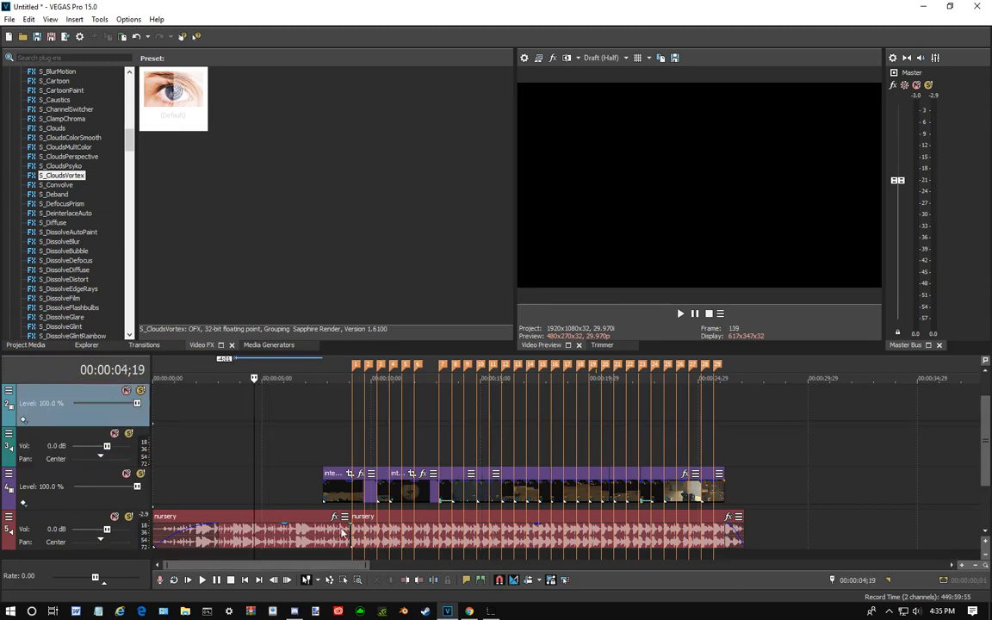